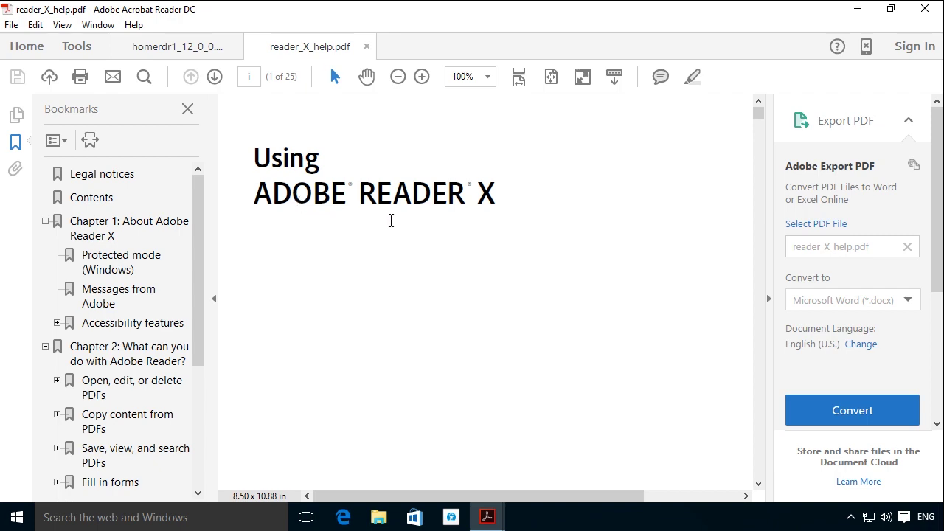
# Try adding a replace-text note on the Protected mode heading, then go to Edit PDF's Pro DC trial page.
pyautogui.rightClick(466, 280)
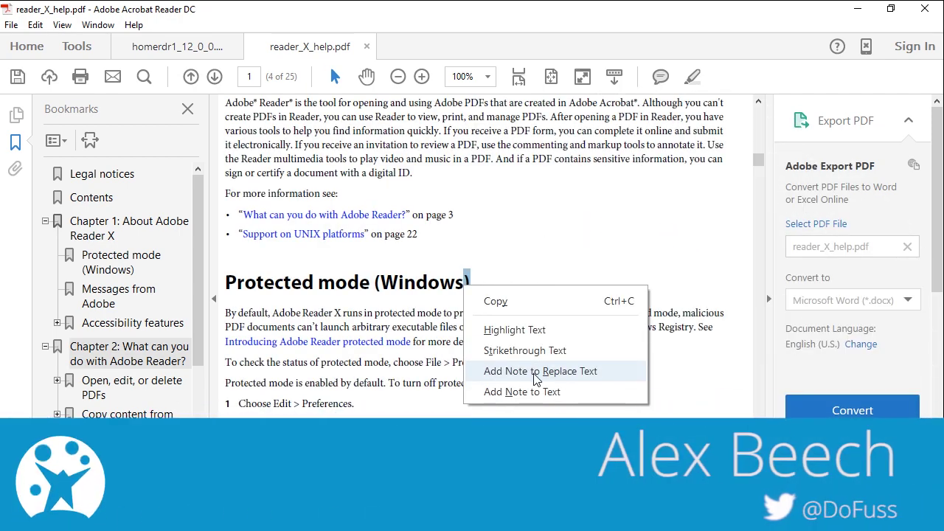
pyautogui.click(536, 376)
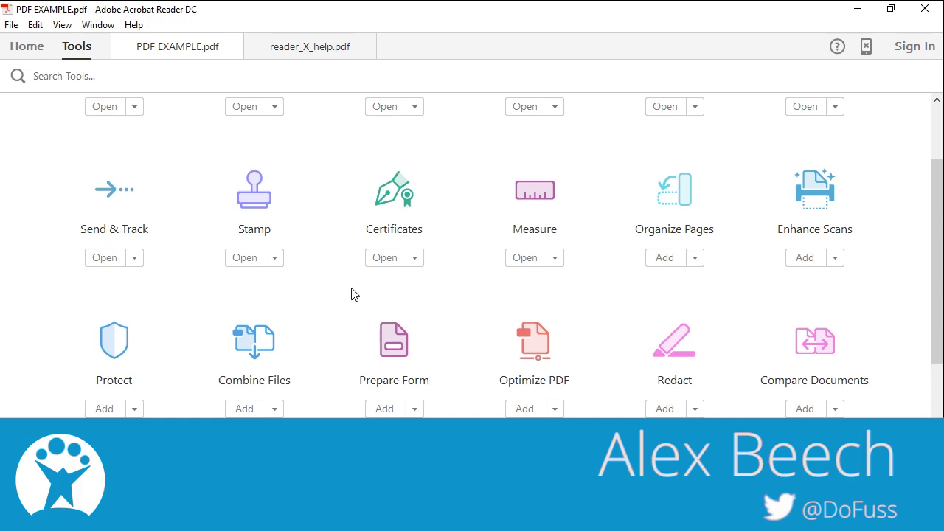
pyautogui.scroll(2, 354, 293)
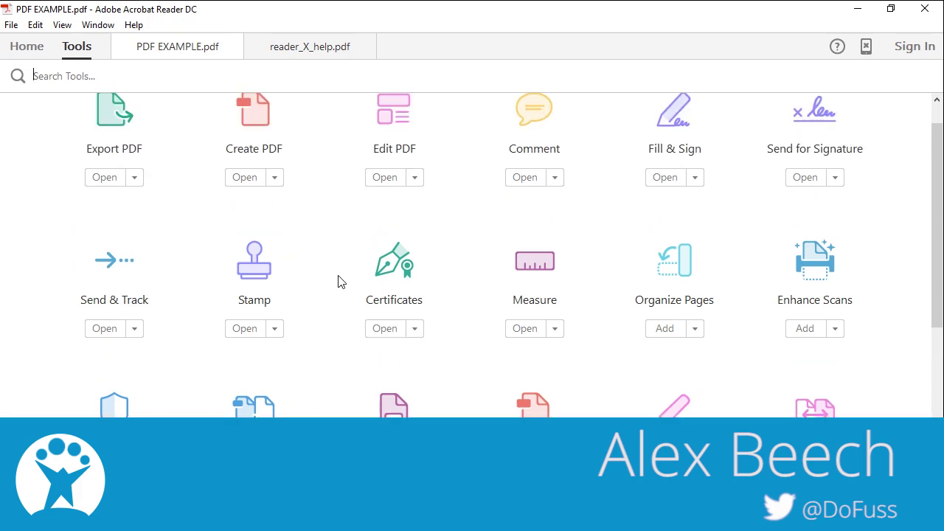
pyautogui.click(403, 144)
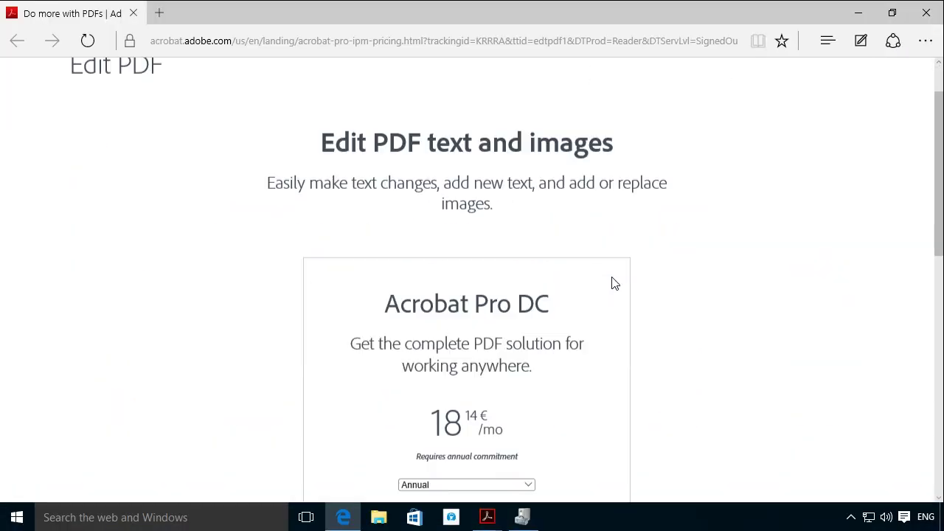
pyautogui.scroll(-3, 612, 281)
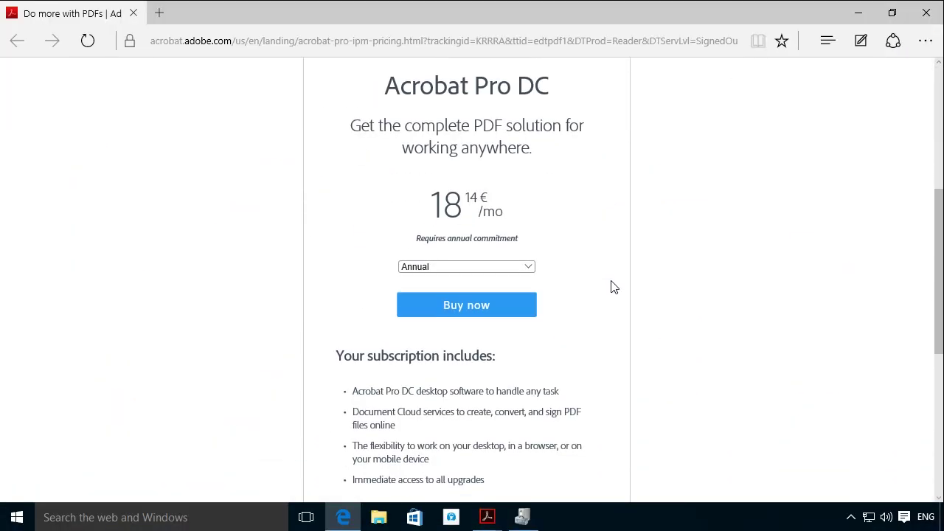
pyautogui.scroll(-2, 619, 281)
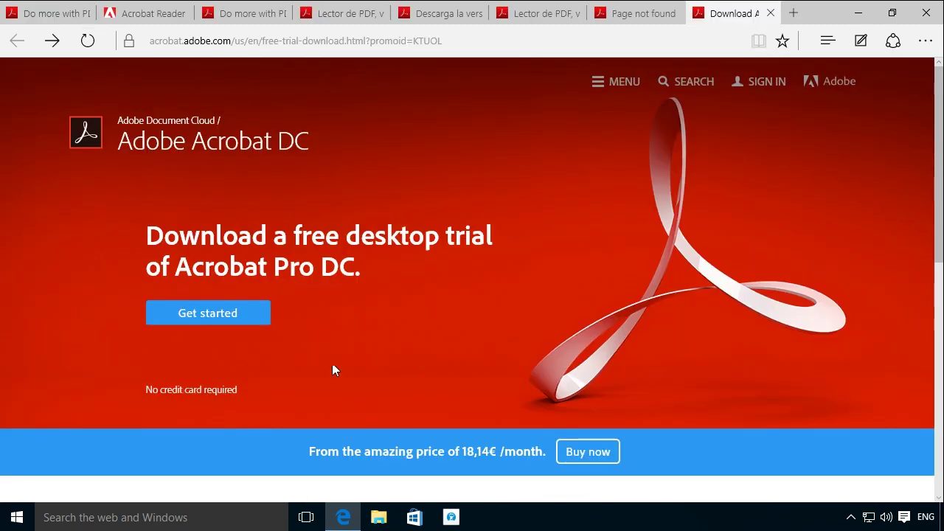
# Start the trial download and place the saved signature on the Signature line.
pyautogui.click(206, 320)
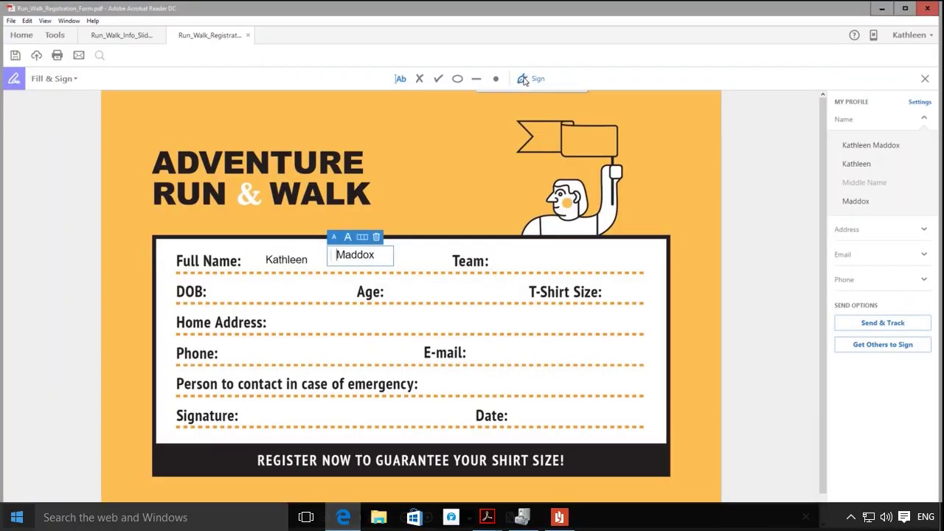
pyautogui.click(527, 78)
pyautogui.click(520, 111)
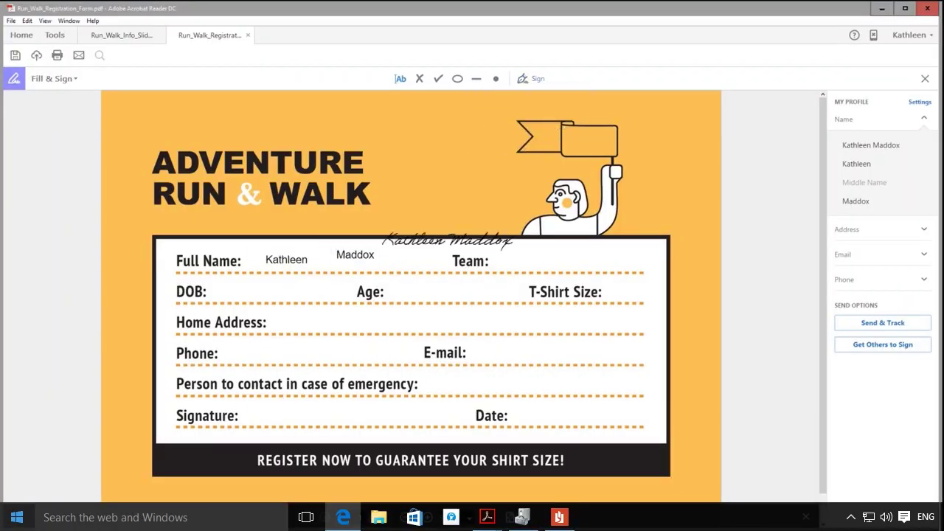
pyautogui.click(308, 415)
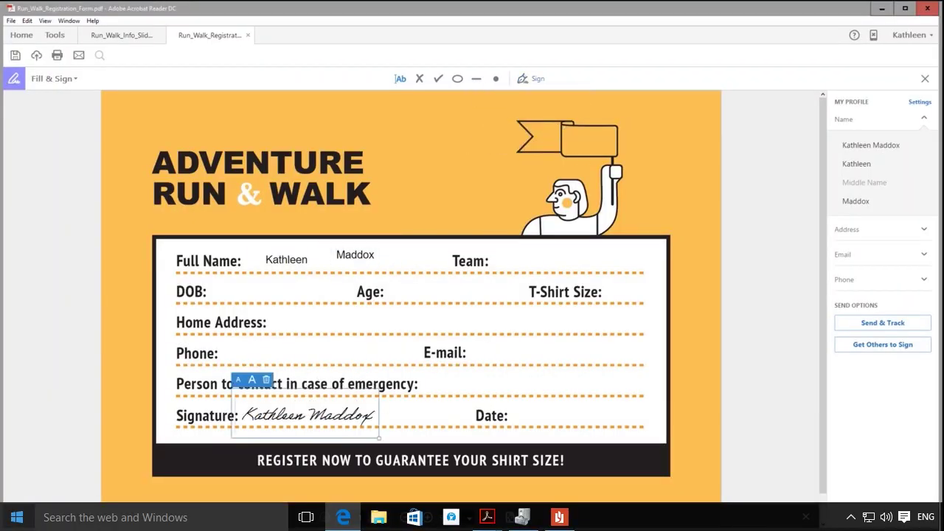
# Type the start of an e-mail address in the Email field and put the saved first name in Full Name.
pyautogui.click(55, 36)
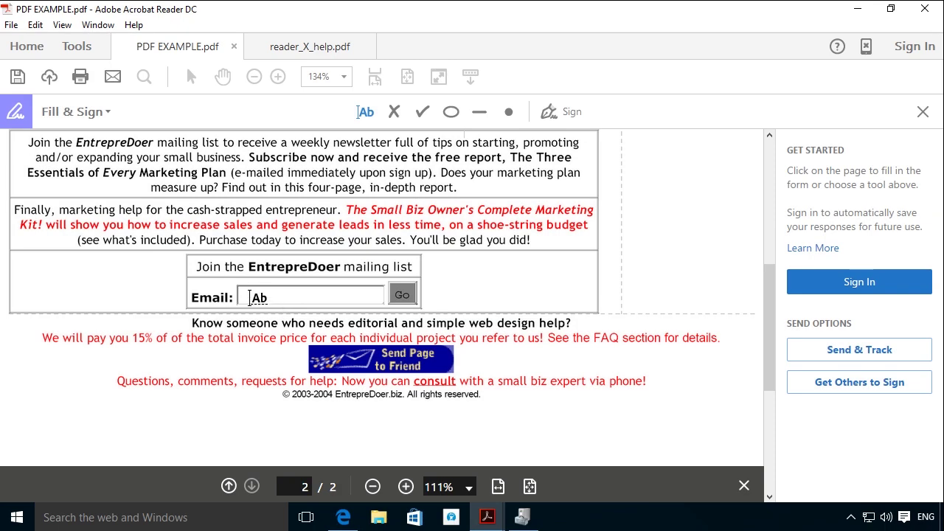
pyautogui.click(250, 295)
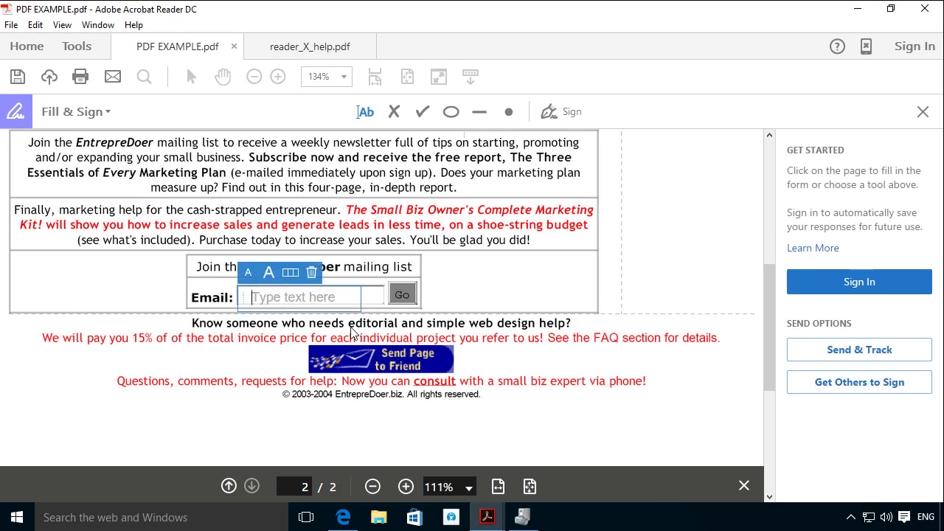
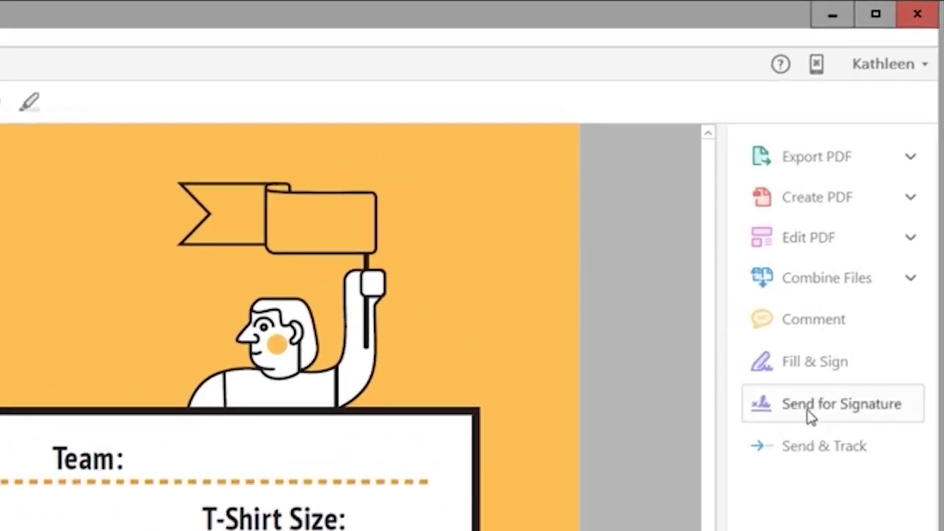
pyautogui.click(814, 361)
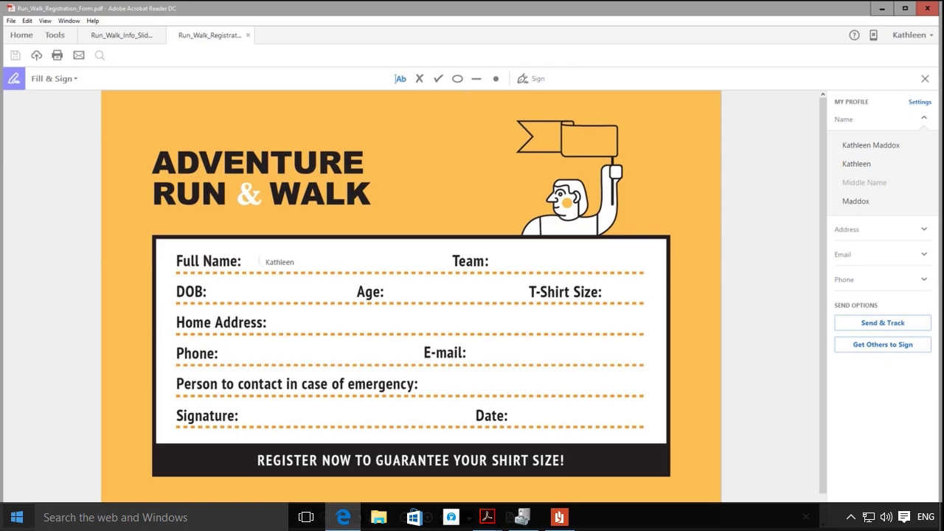
pyautogui.click(260, 262)
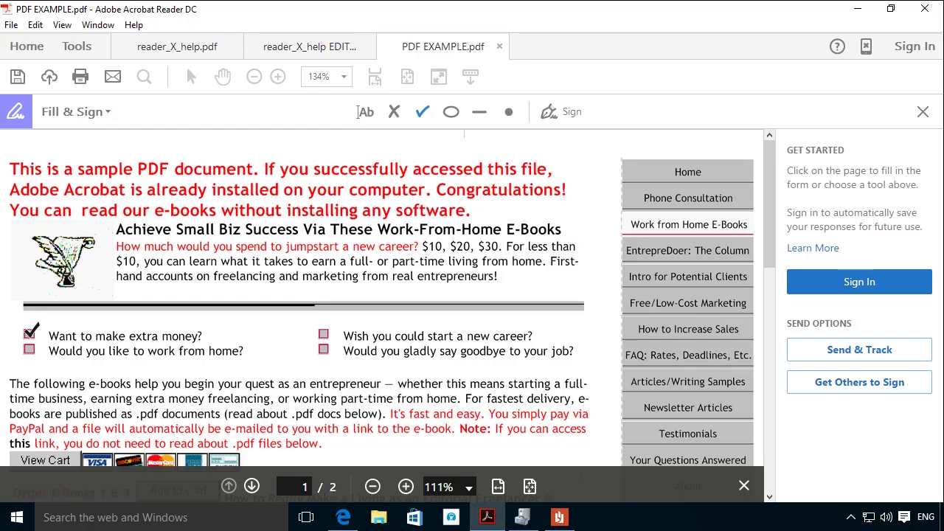
# Tick the first checkbox, add and remove two dot marks, and sign page 2.
pyautogui.click(30, 333)
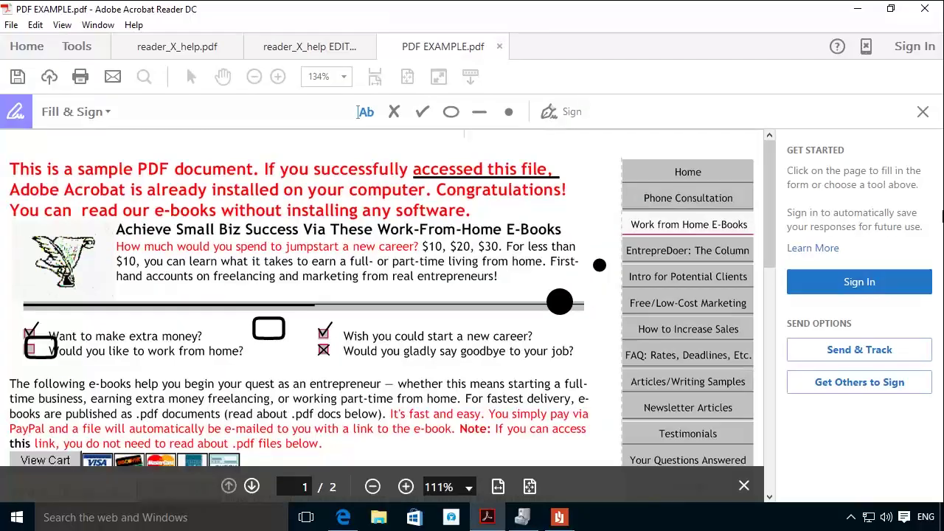
pyautogui.click(598, 266)
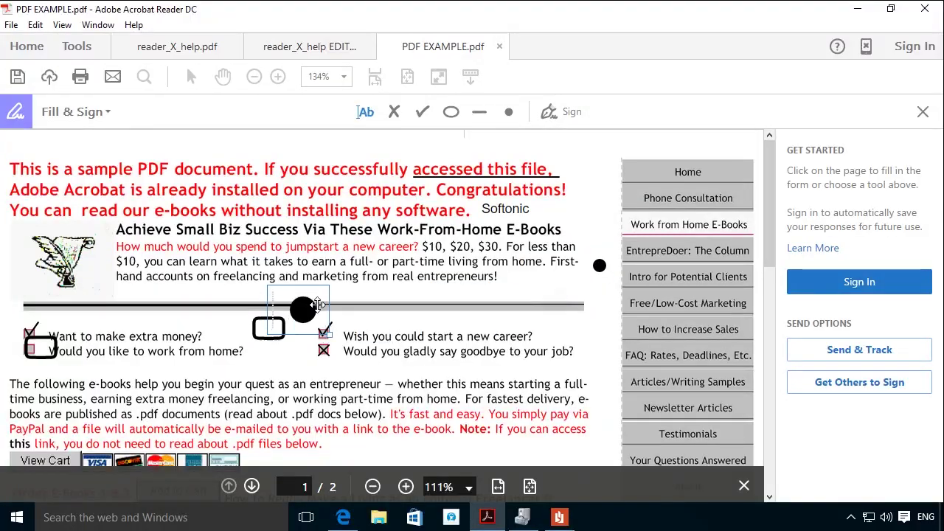
pyautogui.click(470, 285)
pyautogui.press('Delete')
pyautogui.click(599, 266)
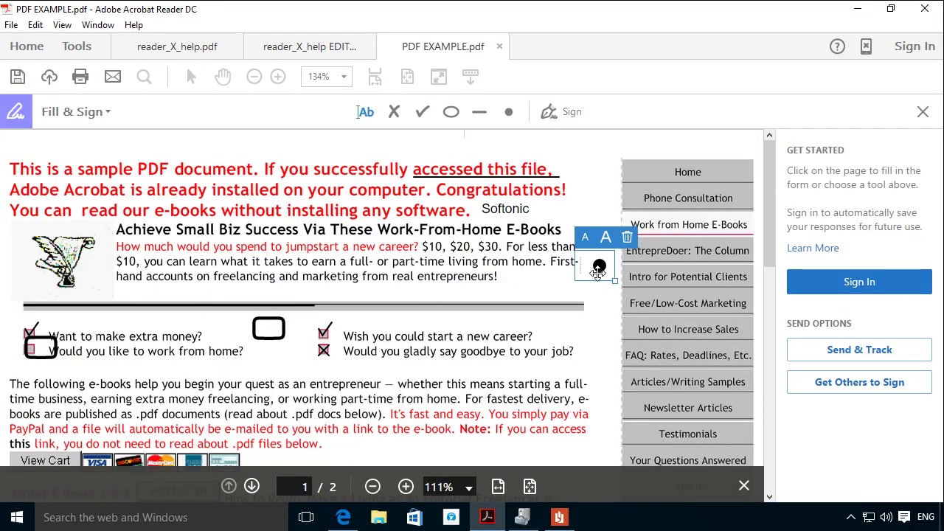
pyautogui.press('Delete')
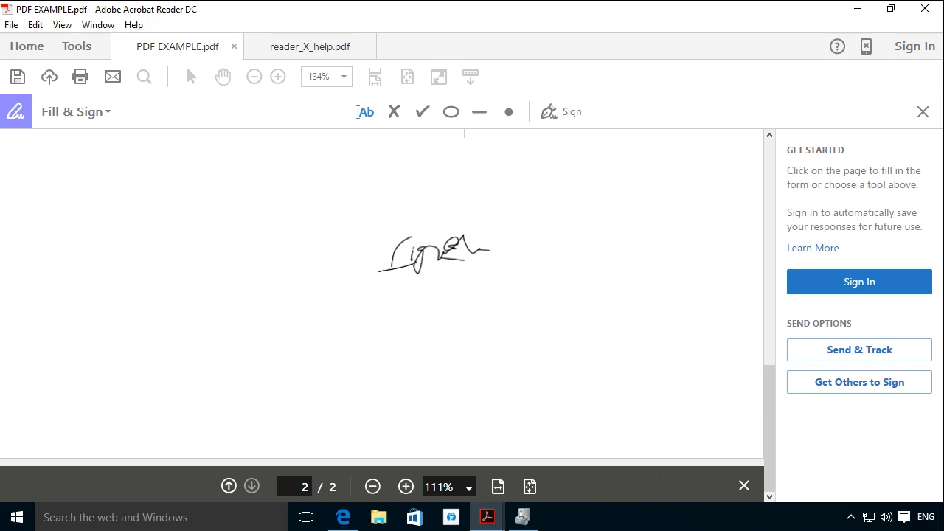
pyautogui.click(398, 243)
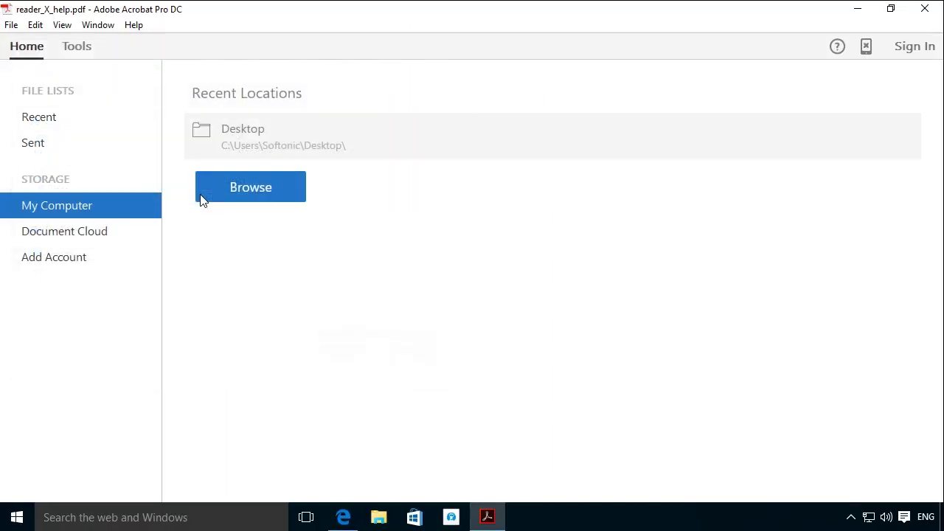
# Open reader_X_help.pdf and export it to Microsoft Word as a Word Document.
pyautogui.click(215, 197)
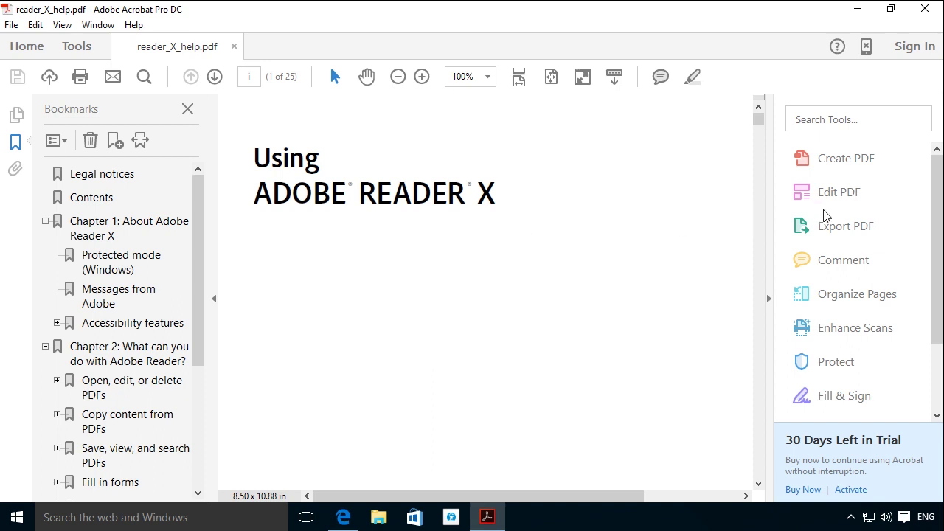
pyautogui.click(839, 231)
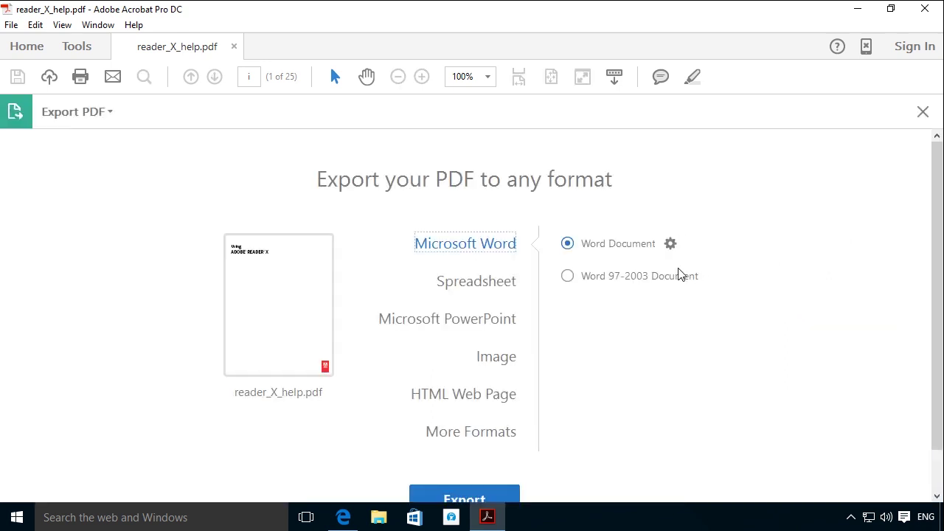
pyautogui.click(483, 493)
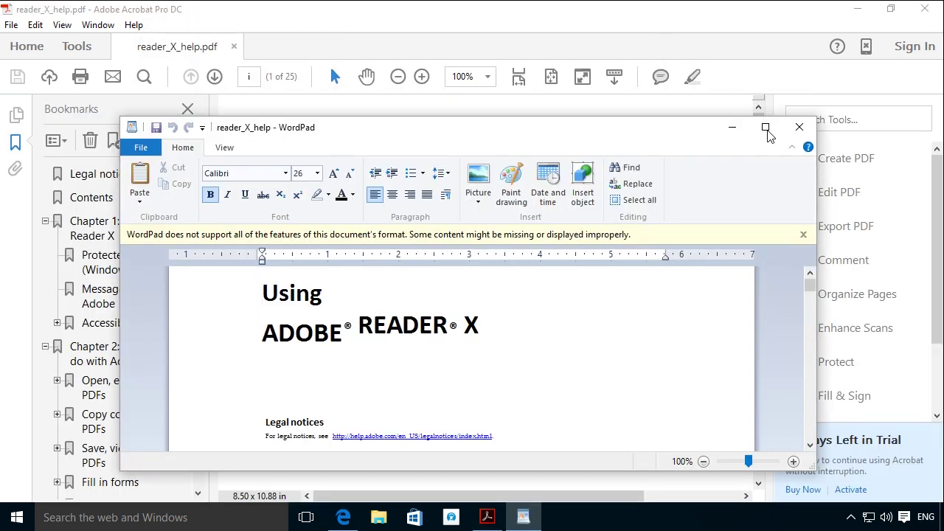
# Maximize WordPad, then drag the page 2 thumbnail between pages i and ii.
pyautogui.click(765, 127)
pyautogui.click(626, 327)
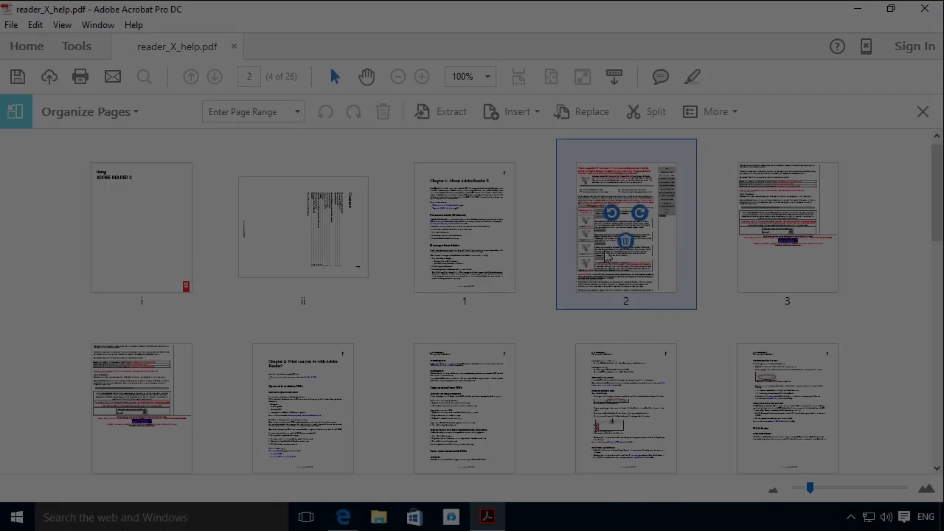
pyautogui.moveTo(605, 256); pyautogui.dragTo(67, 258)
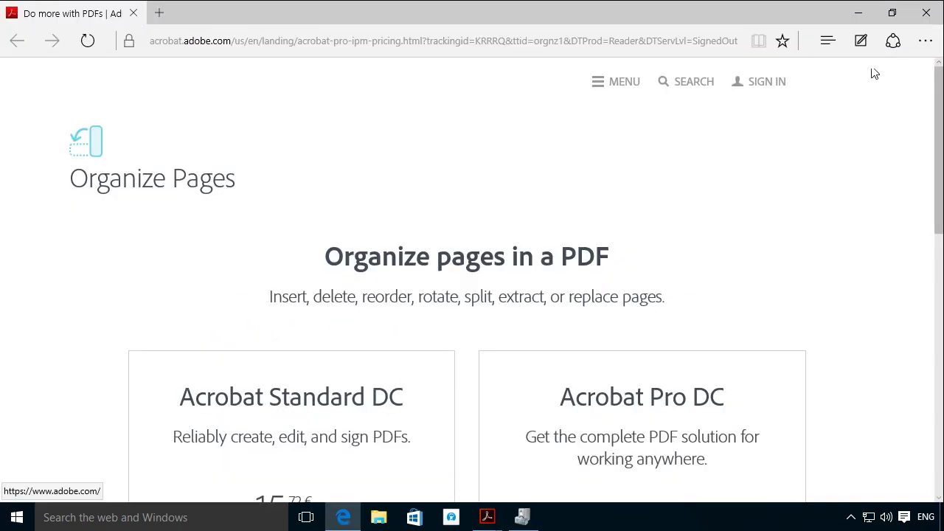
# Close Edge and open reader_X_help.pdf from the desktop in Acrobat Pro DC.
pyautogui.click(916, 16)
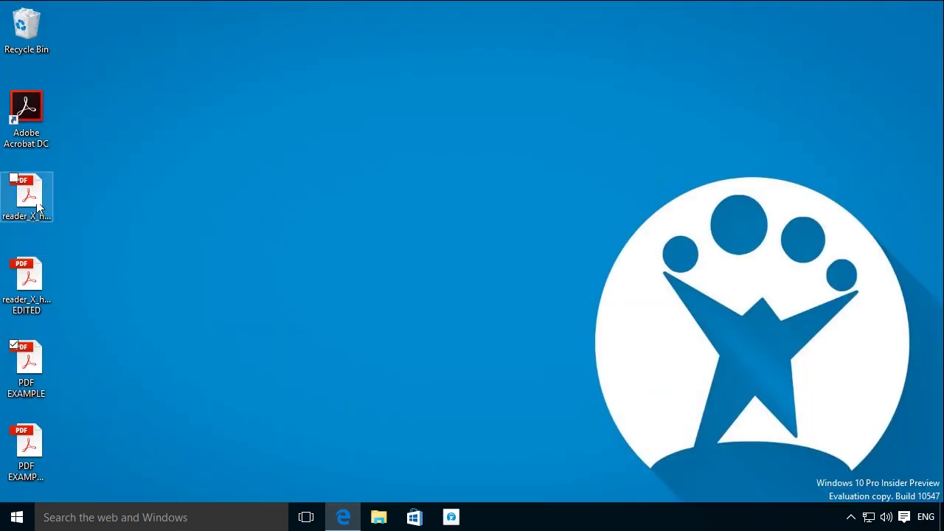
pyautogui.doubleClick(37, 197)
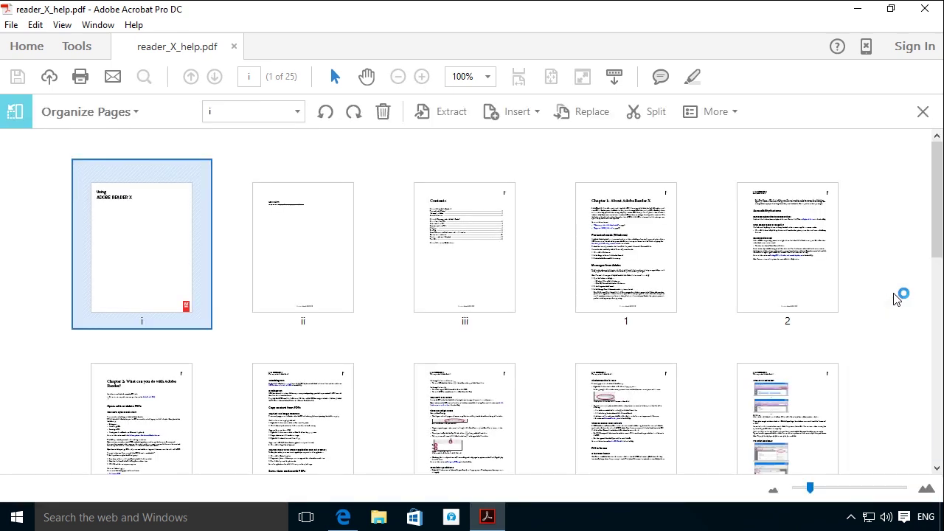
# Rotate the Contents page clockwise and delete the nearly blank page ii.
pyautogui.moveTo(325, 319)
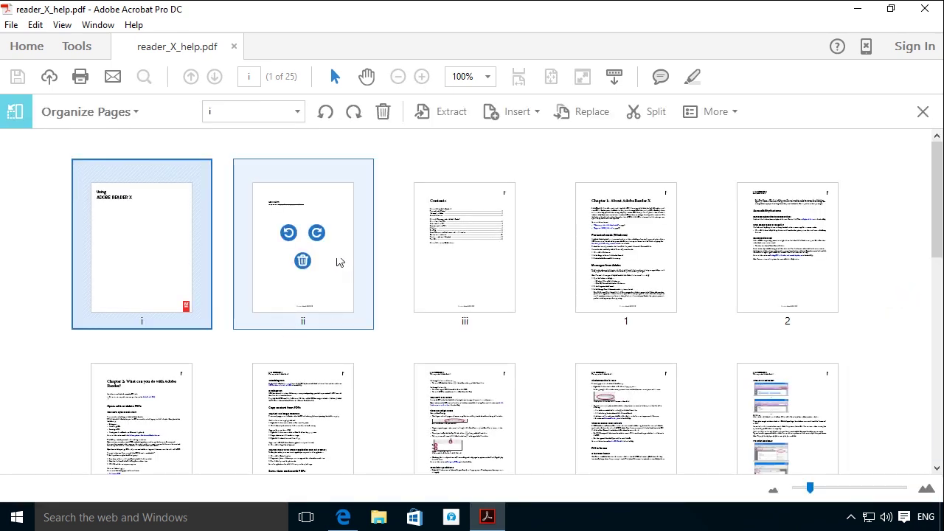
pyautogui.click(317, 233)
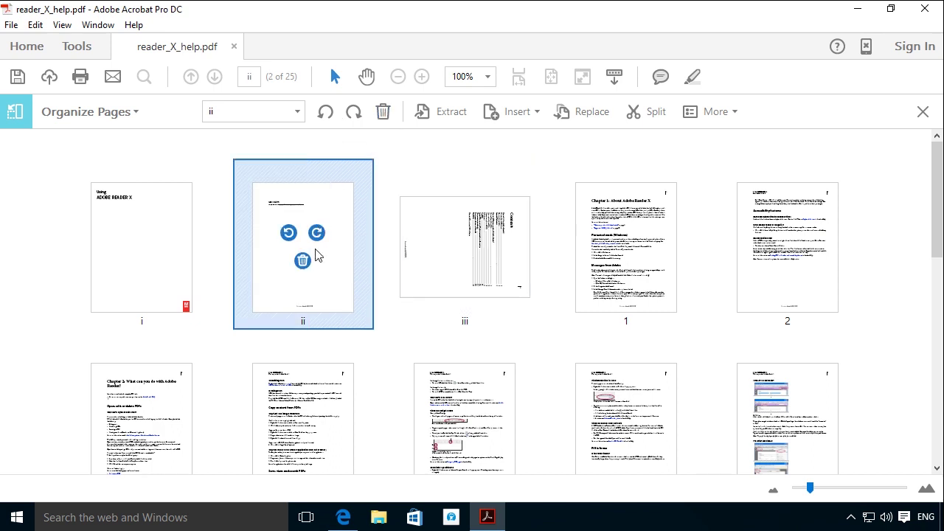
pyautogui.click(302, 261)
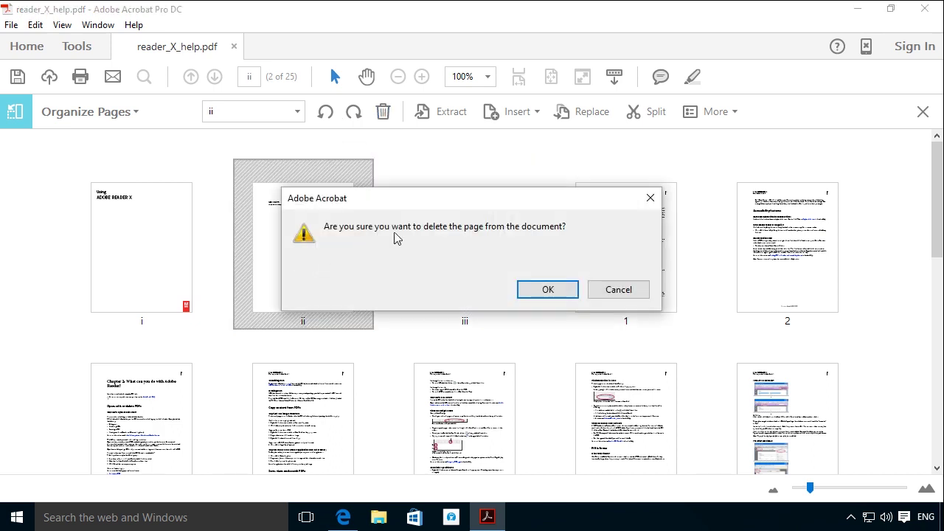
pyautogui.click(566, 288)
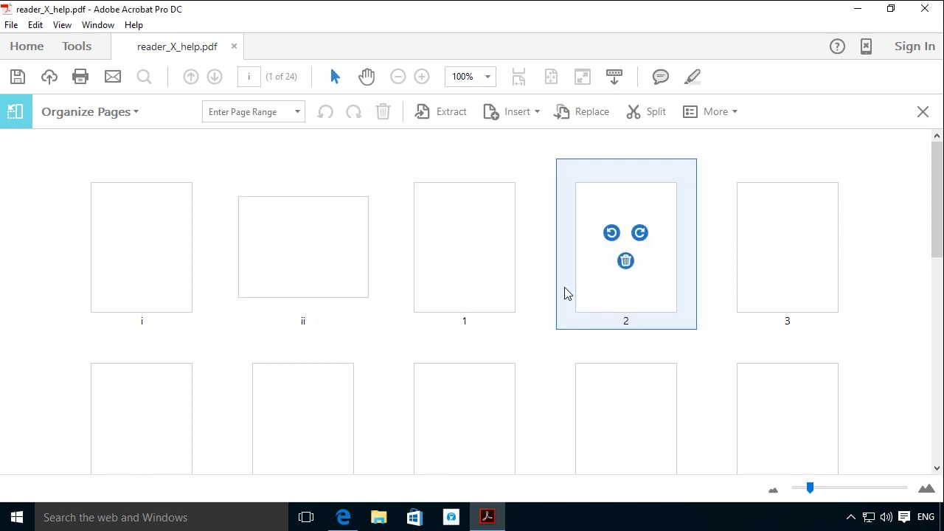
pyautogui.moveTo(616, 233)
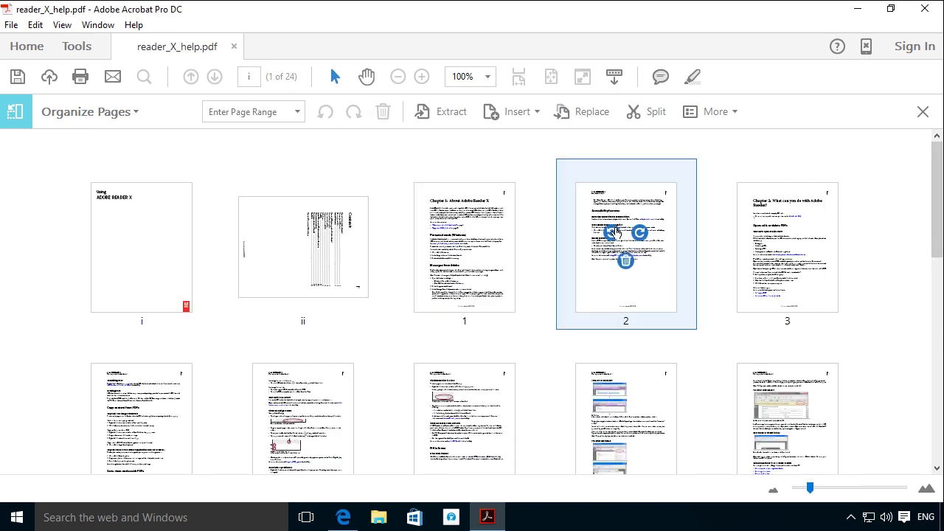
pyautogui.click(584, 115)
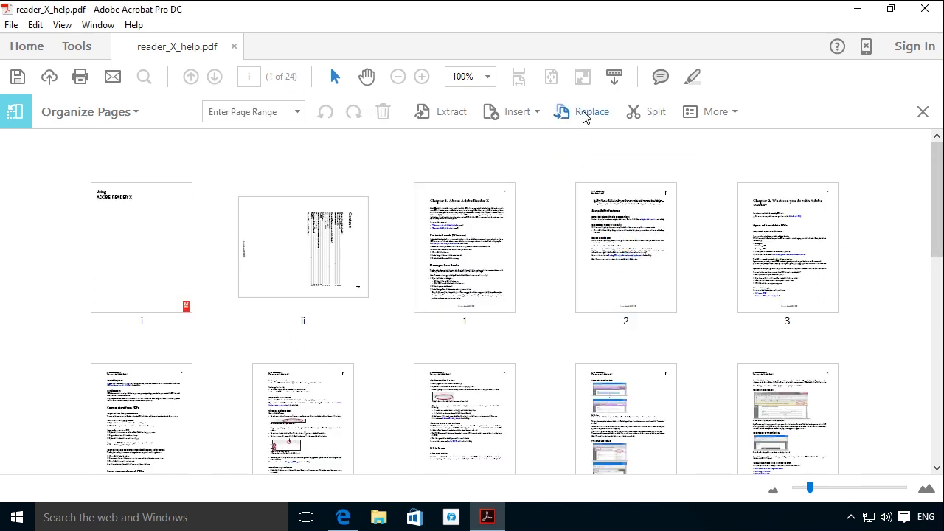
# Choose PDF EXAMPLE.pdf and set pages 2 to 4 to be replaced by its page 2.
pyautogui.doubleClick(194, 151)
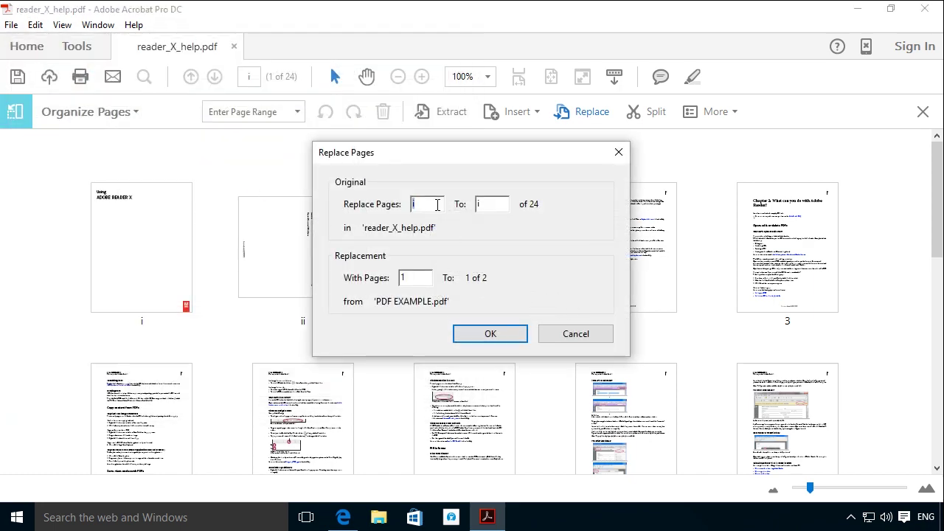
pyautogui.moveTo(376, 152); pyautogui.dragTo(192, 117)
pyautogui.write('2')
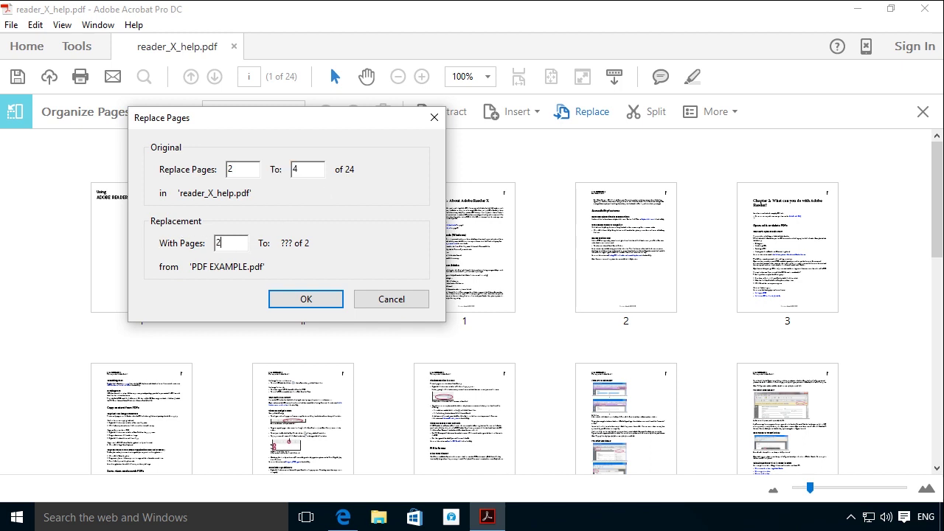
pyautogui.click(303, 298)
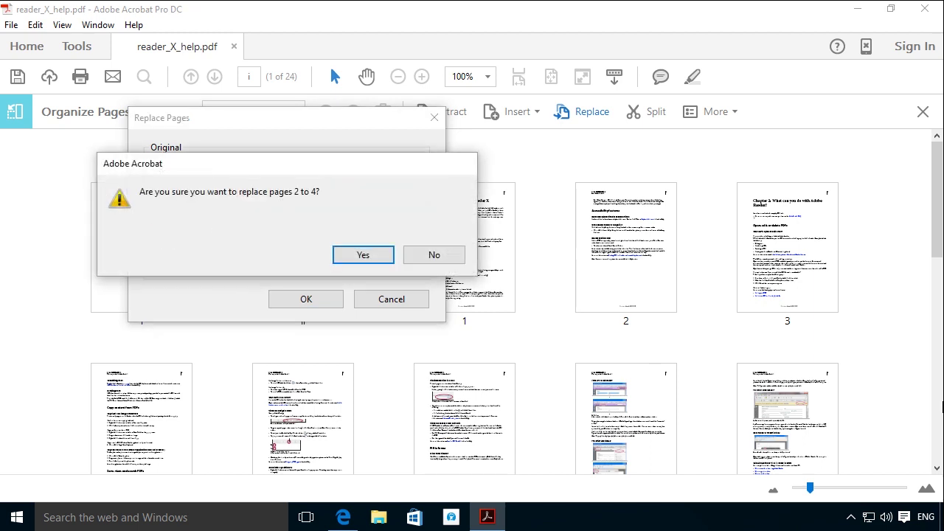
# Confirm the replacement, then extract pages 5 and 8 as separate files to the Desktop.
pyautogui.click(357, 254)
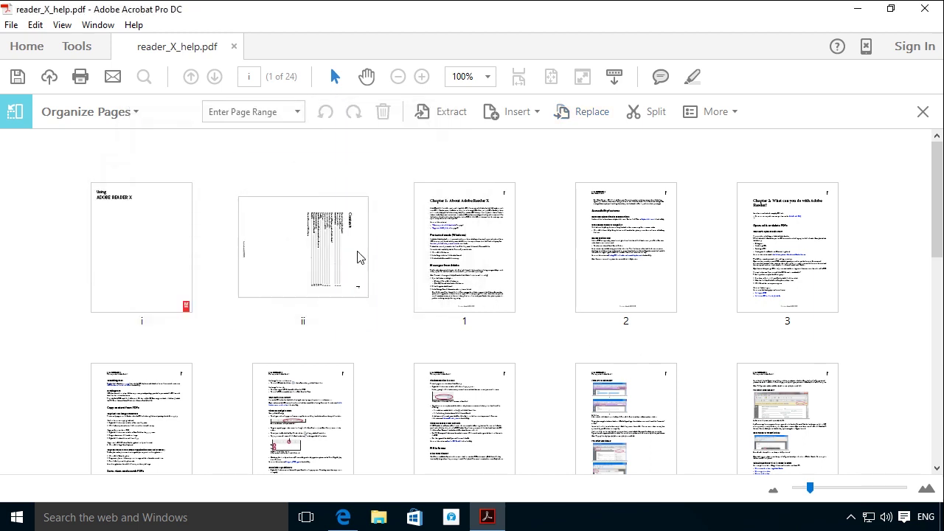
pyautogui.click(609, 265)
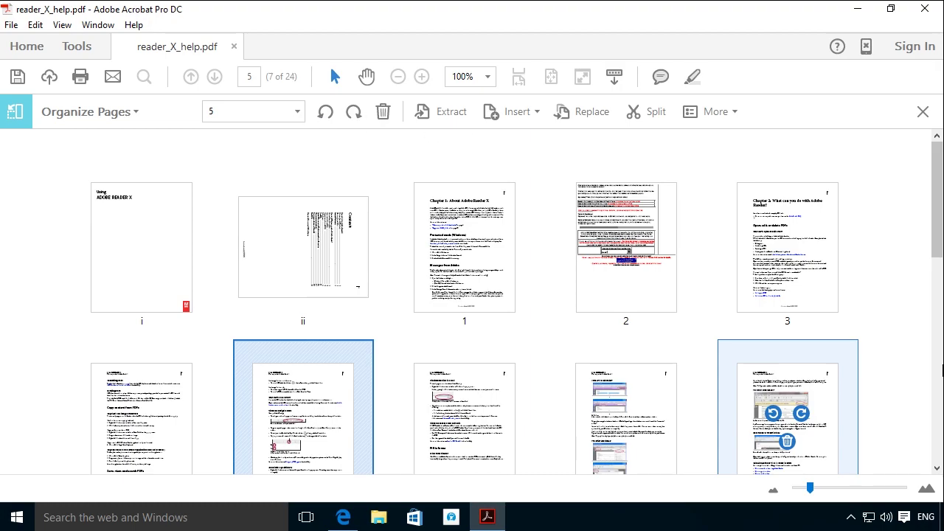
pyautogui.click(453, 119)
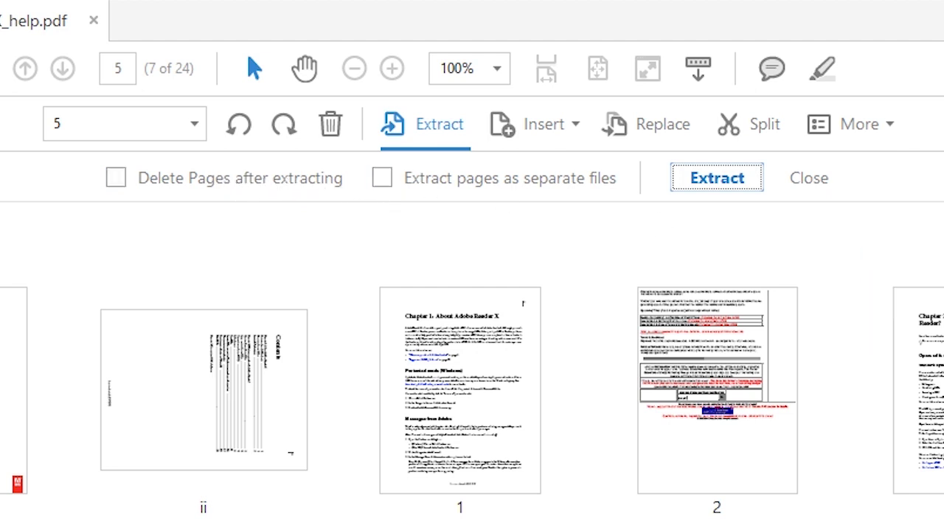
pyautogui.click(383, 179)
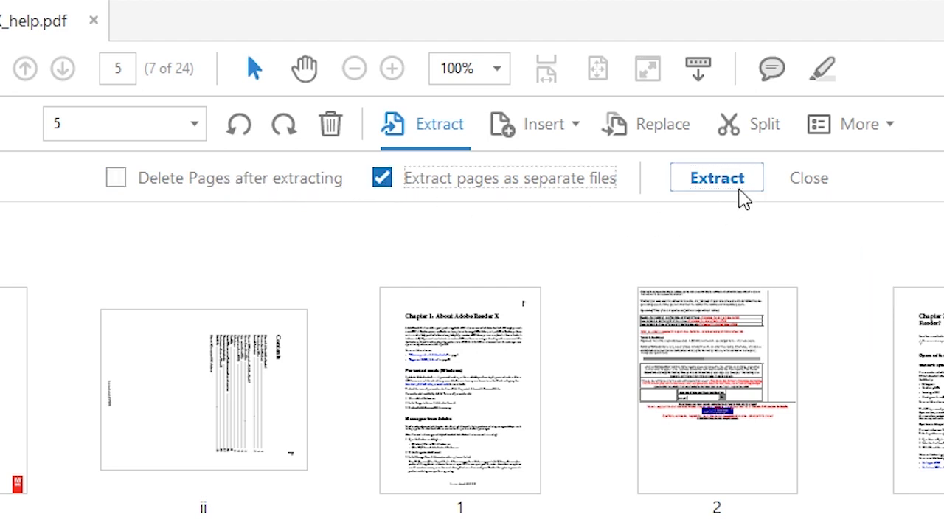
pyautogui.click(742, 185)
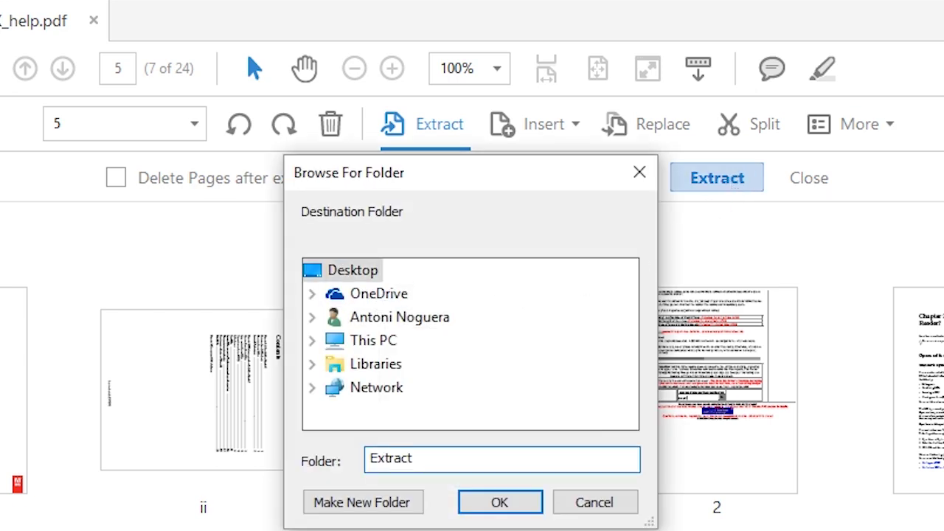
pyautogui.press('Return')
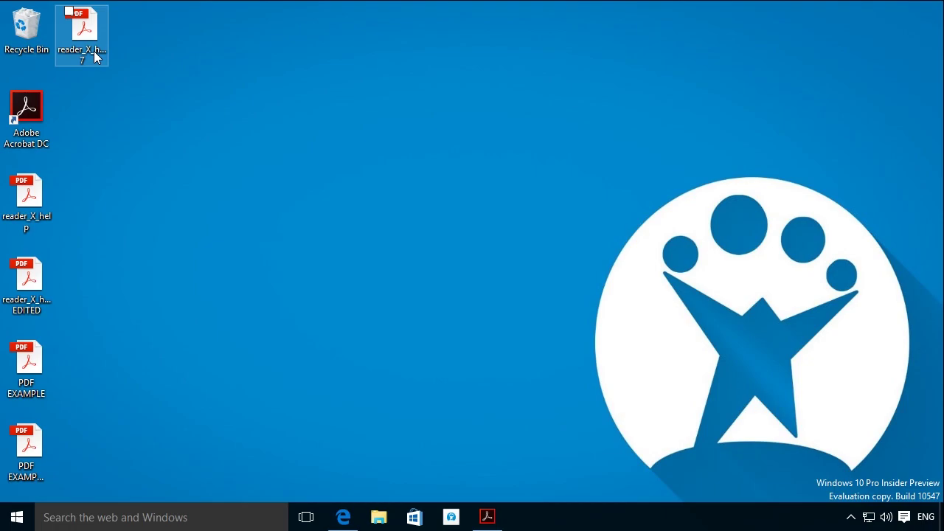
pyautogui.click(94, 51)
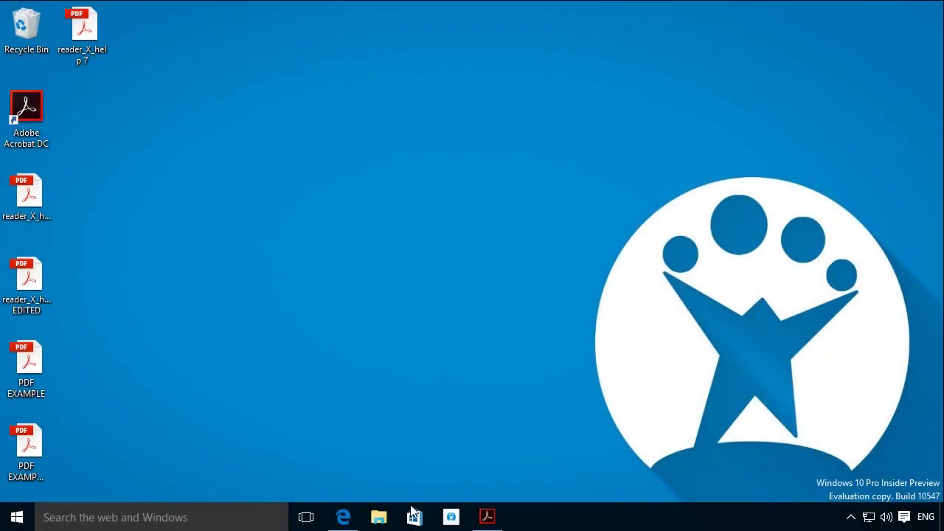
# Insert the pages of PDF EXAMPLE.pdf after page 1.
pyautogui.click(480, 521)
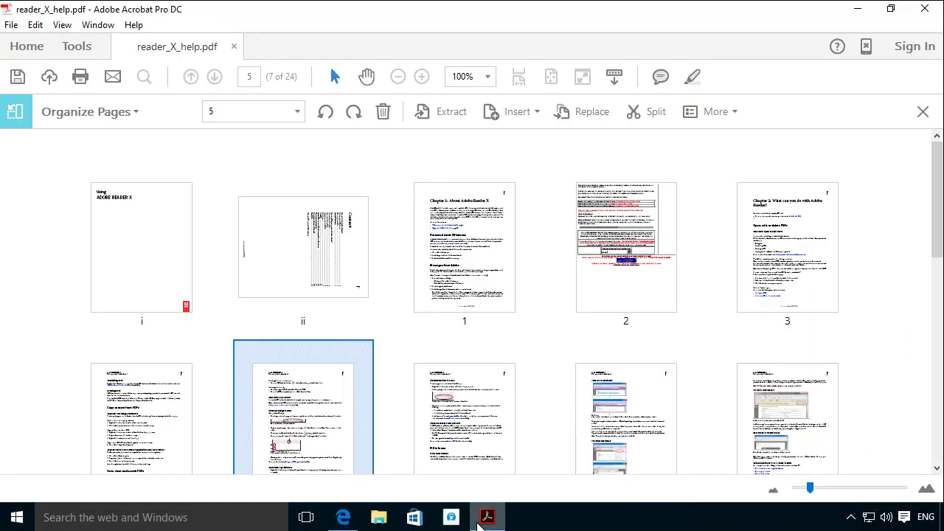
pyautogui.click(518, 112)
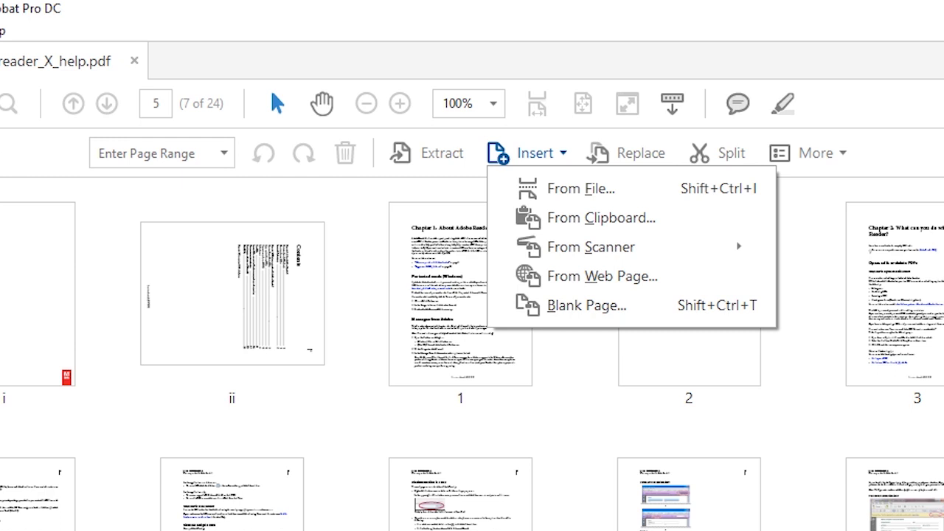
pyautogui.click(565, 199)
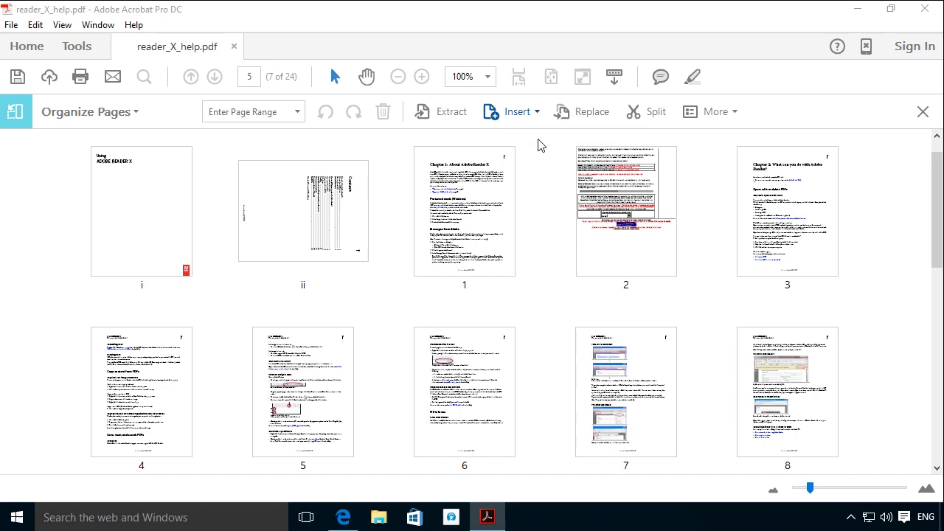
pyautogui.doubleClick(238, 155)
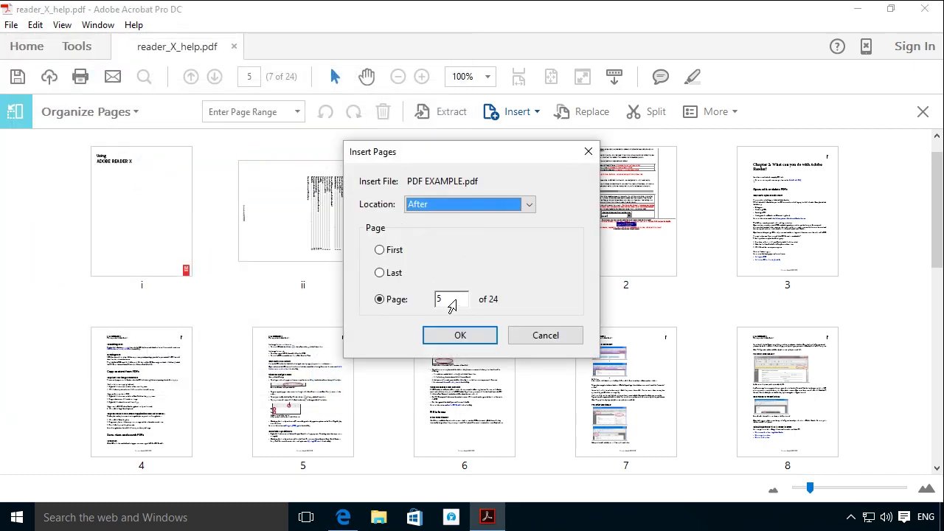
pyautogui.click(455, 300)
pyautogui.write('1')
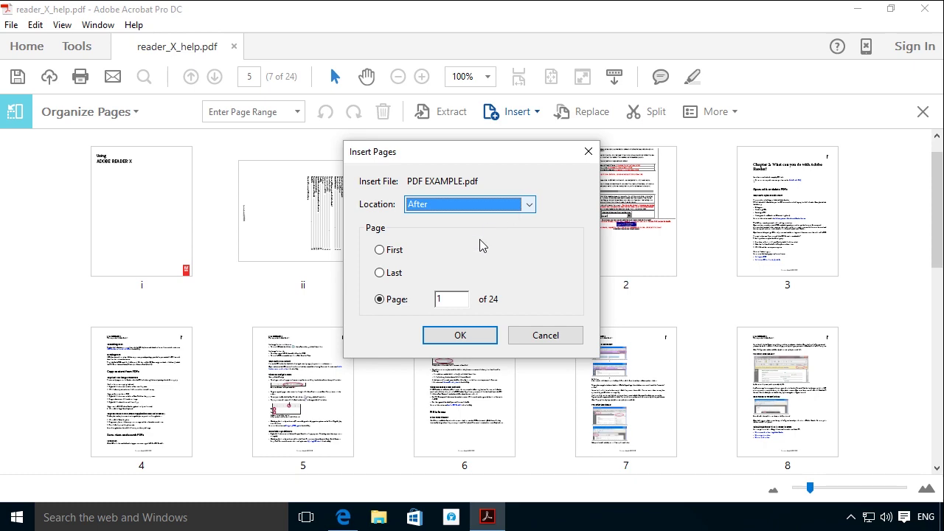
pyautogui.click(481, 337)
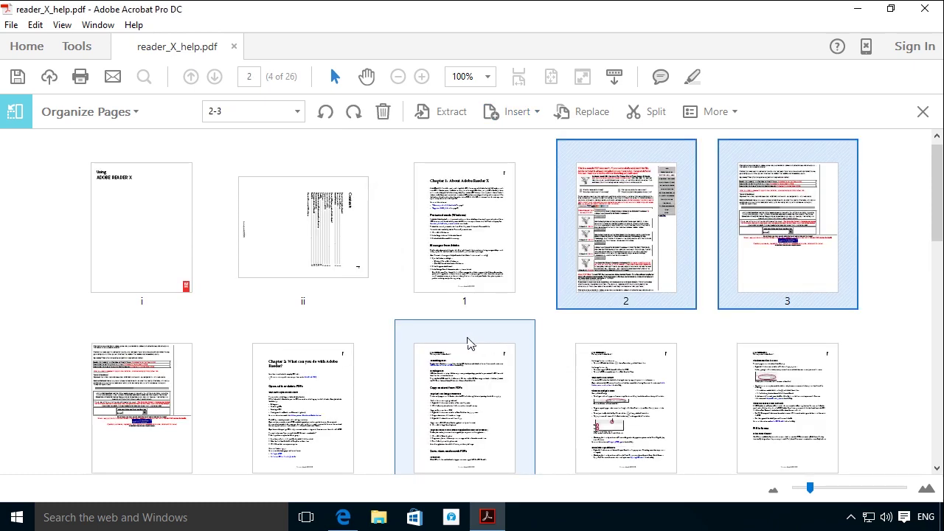
# Move the inserted page 2 earlier and bring up Save As for a new PDF.
pyautogui.moveTo(598, 258); pyautogui.dragTo(205, 410)
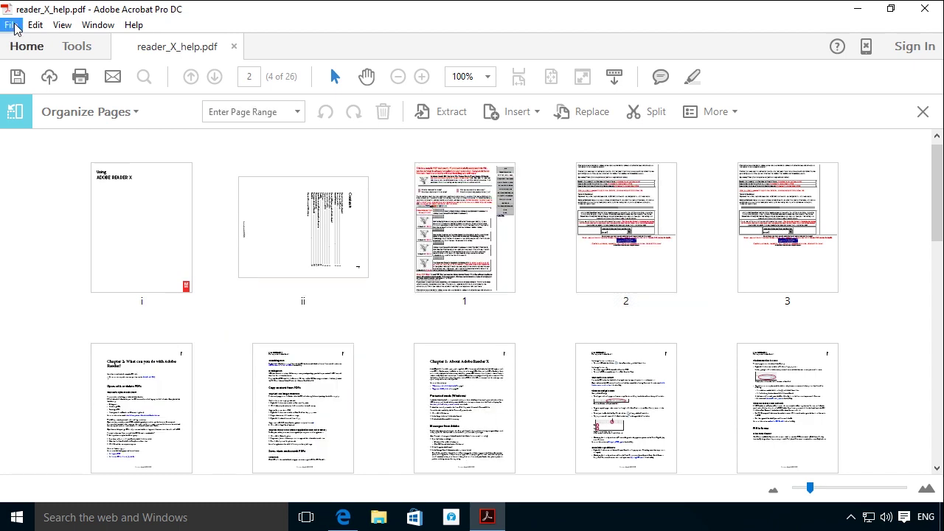
pyautogui.click(11, 24)
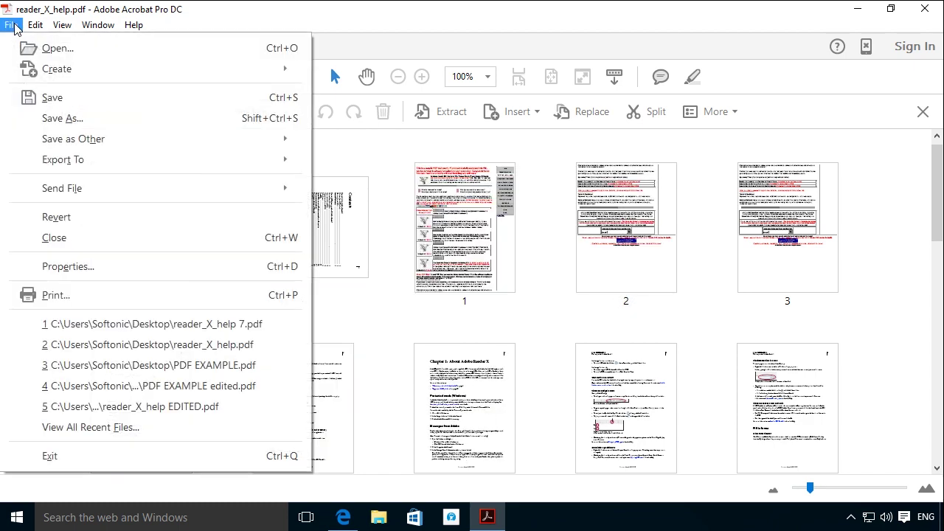
pyautogui.click(46, 120)
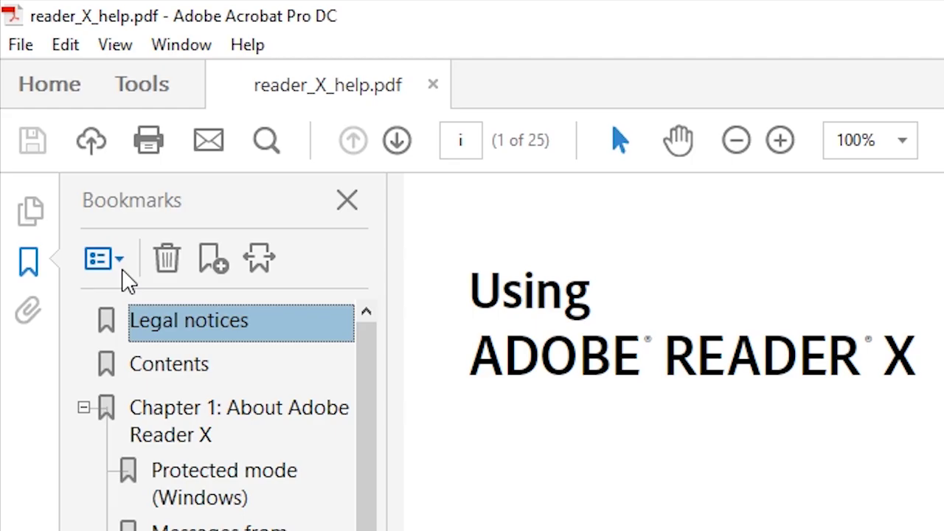
# Turn the selected Protected mode heading into a new bookmark named 'Protected mode / Windows'.
pyautogui.moveTo(326, 387); pyautogui.dragTo(455, 399)
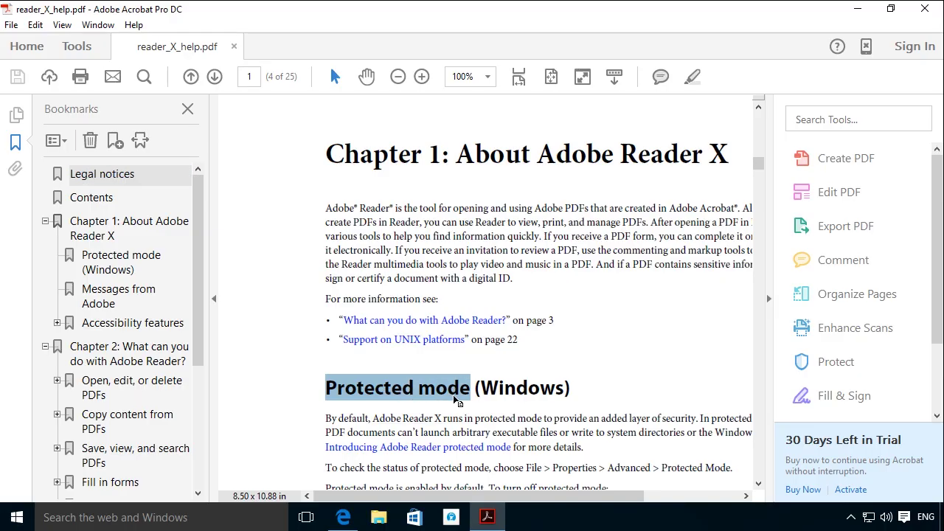
pyautogui.click(116, 140)
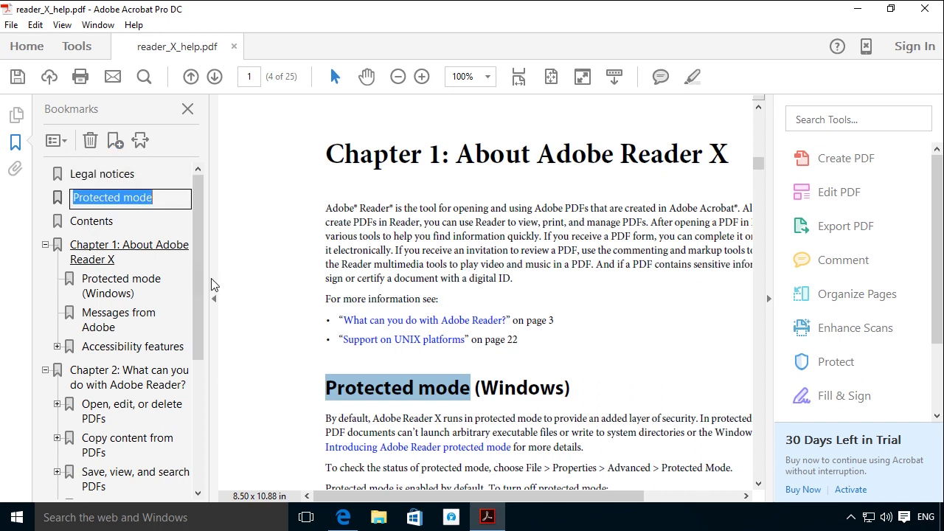
pyautogui.press('End')
pyautogui.write('(Windows)')
pyautogui.press('BackSpace')
pyautogui.press('BackSpace')
pyautogui.press('BackSpace')
pyautogui.press('BackSpace')
pyautogui.press('BackSpace')
pyautogui.press('BackSpace')
pyautogui.press('BackSpace')
pyautogui.press('BackSpace')
pyautogui.press('BackSpace')
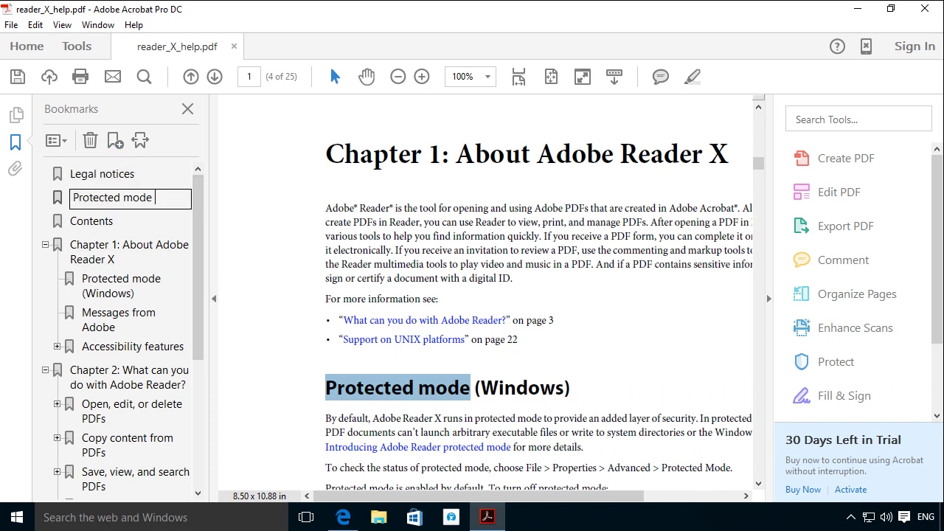
pyautogui.write('Windows')
pyautogui.hotkey('ctrl', 'Left')
pyautogui.write('/')
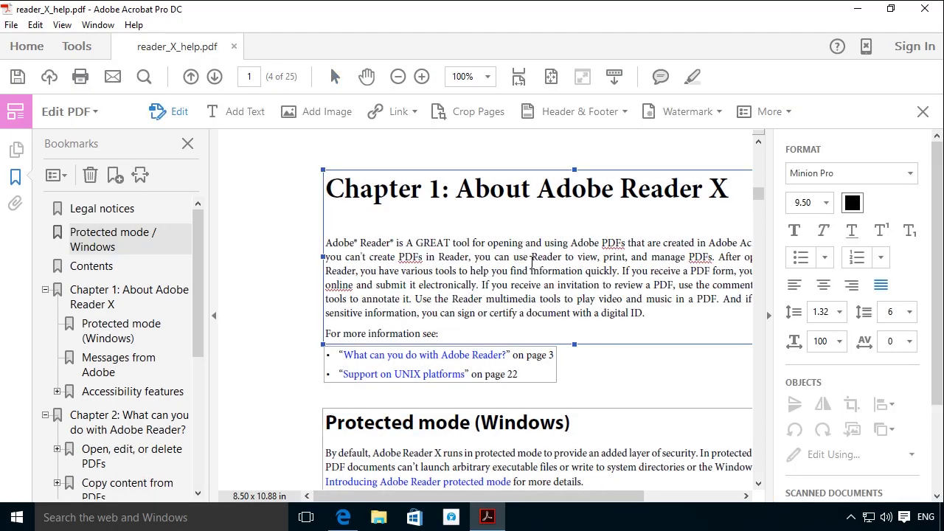
# With Edit PDF, replace 'the' with 'A GREAT' in Chapter 1's opening sentence.
pyautogui.write(', modify')
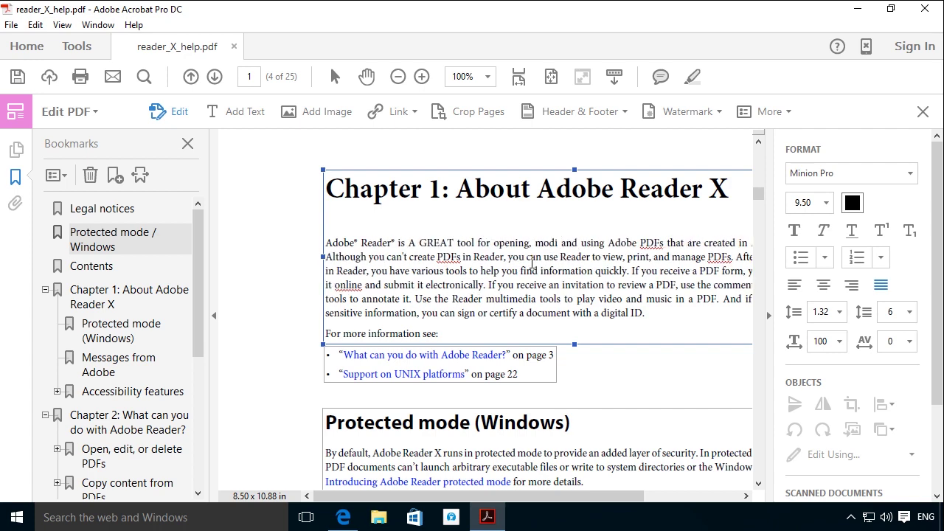
pyautogui.write('ing')
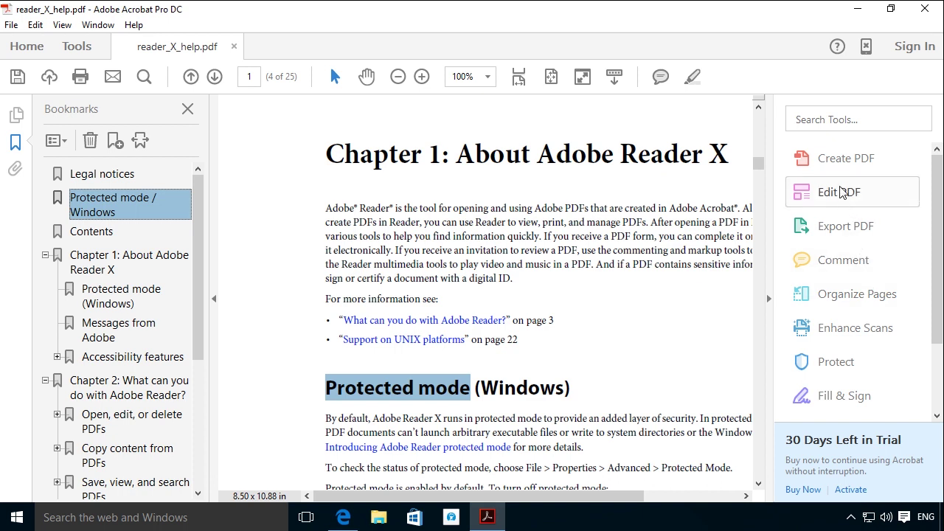
pyautogui.click(839, 192)
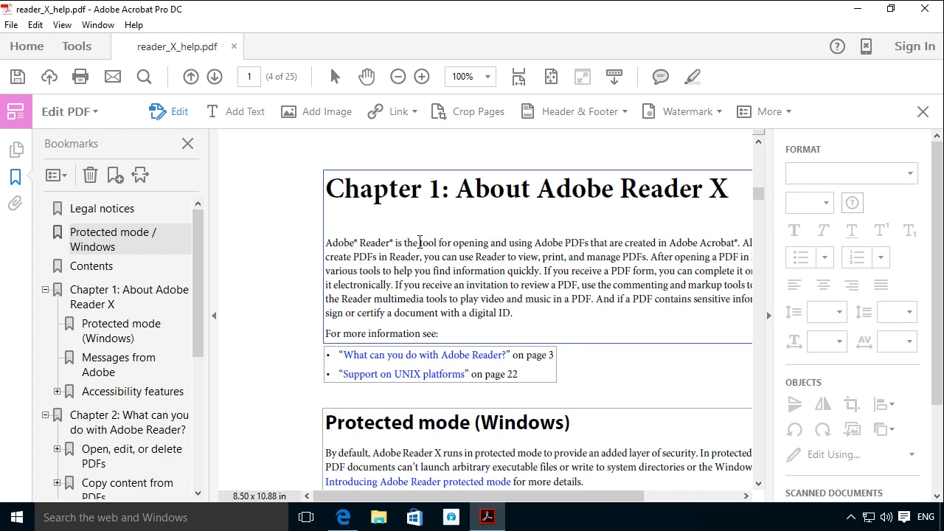
pyautogui.click(423, 245)
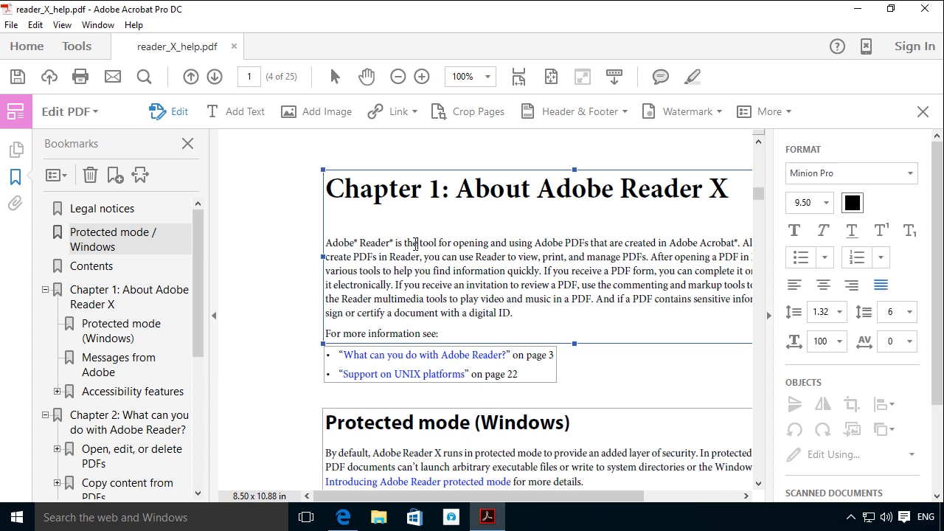
pyautogui.doubleClick(414, 243)
pyautogui.write('A GREA')
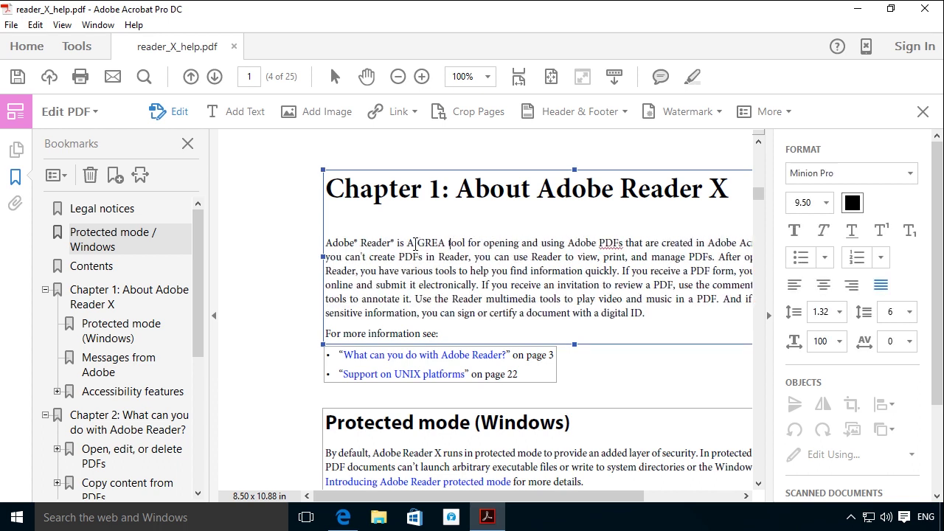
pyautogui.write('T')
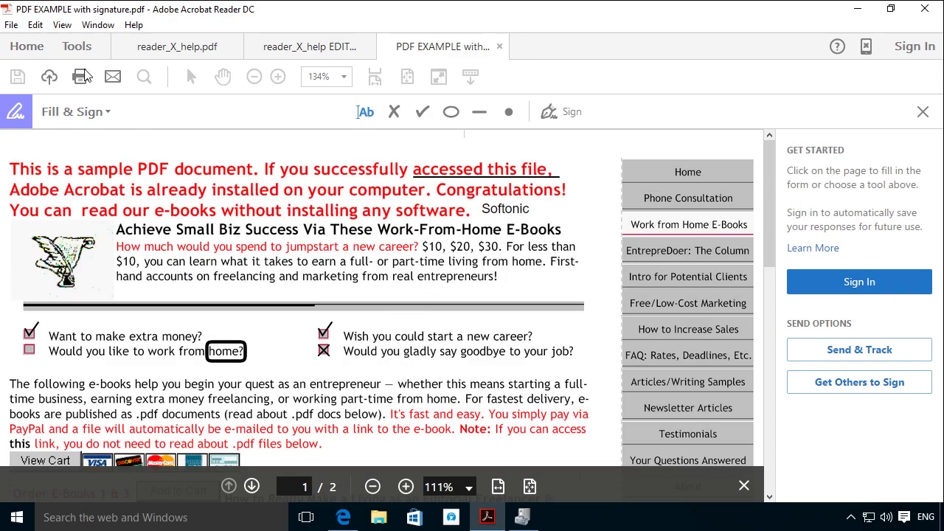
# In Preferences > Language, set Application Language to 'Choose at application startup'.
pyautogui.click(35, 24)
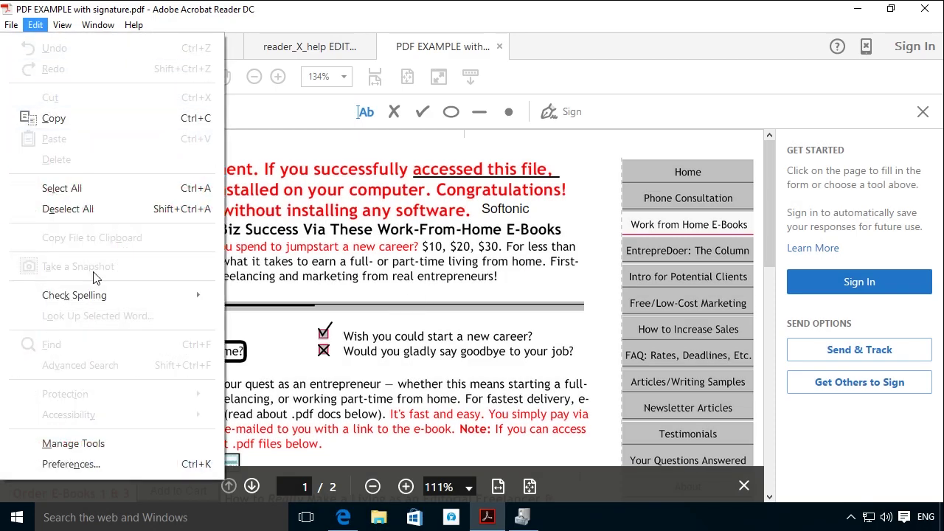
pyautogui.click(206, 465)
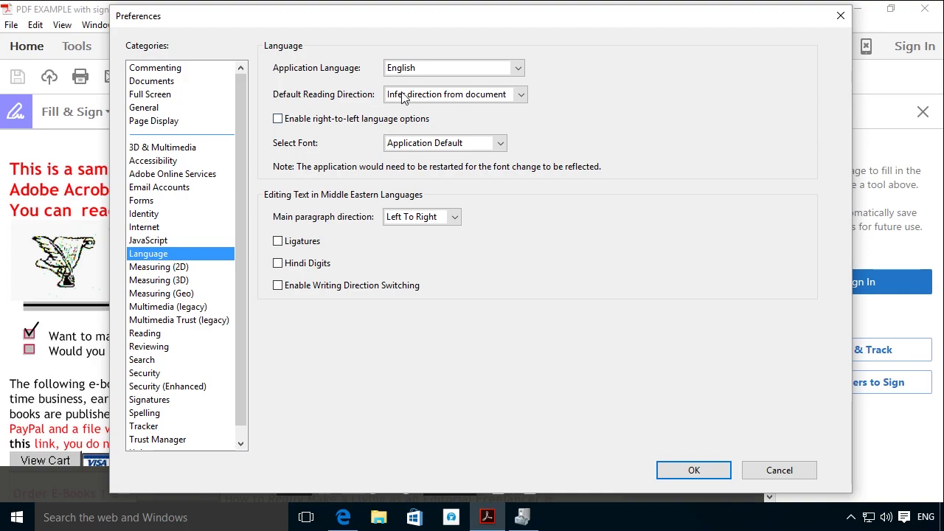
pyautogui.click(480, 73)
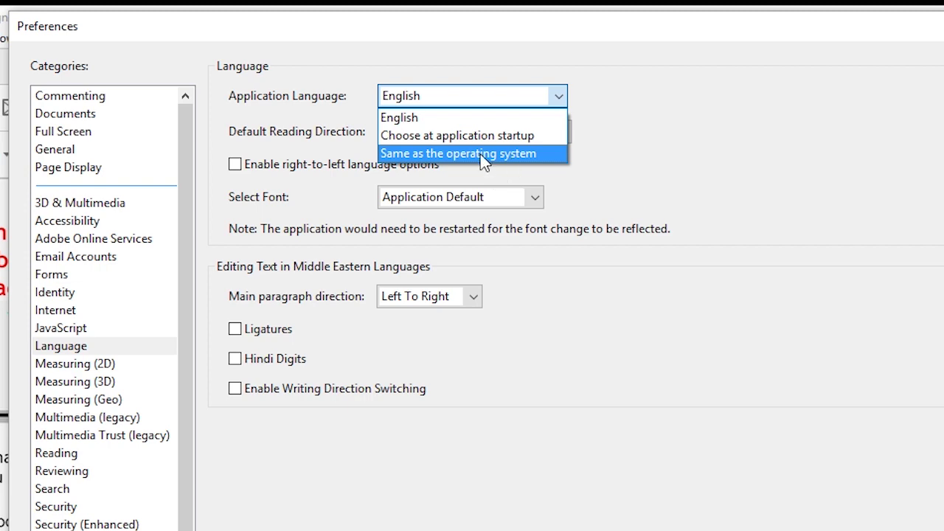
pyautogui.click(481, 137)
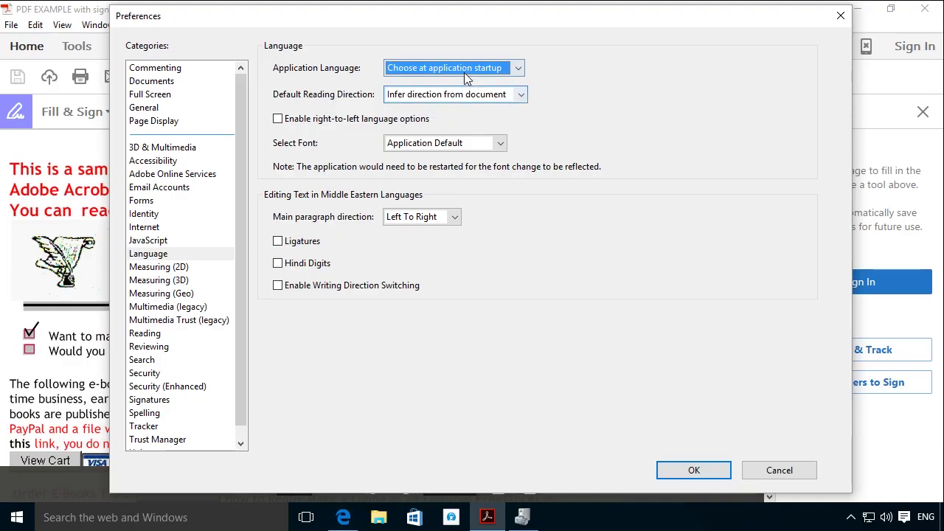
pyautogui.click(458, 138)
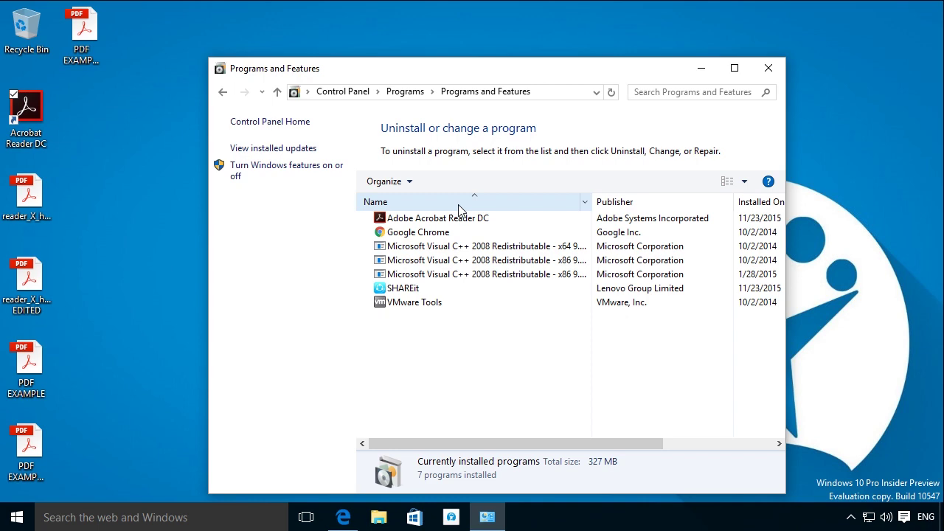
# Select Adobe Acrobat Reader DC in Programs and Features and view its Uninstall/Change options.
pyautogui.click(455, 219)
pyautogui.rightClick(454, 223)
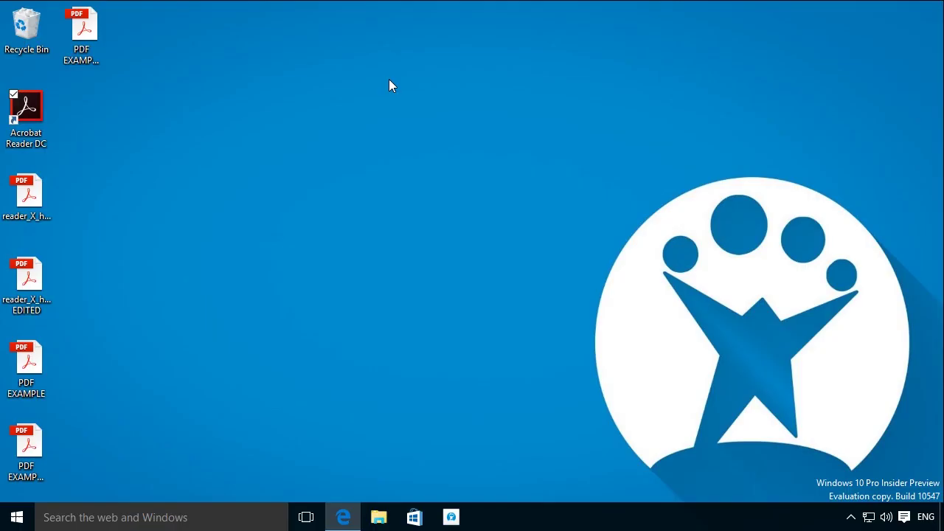
# Relaunch Acrobat Reader DC from the desktop shortcut and pick español at the language prompt.
pyautogui.doubleClick(40, 129)
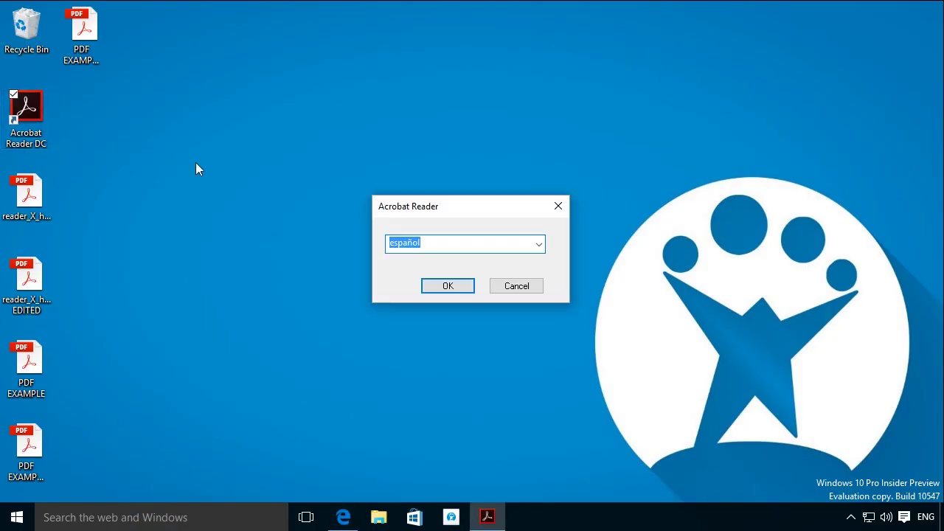
pyautogui.click(448, 243)
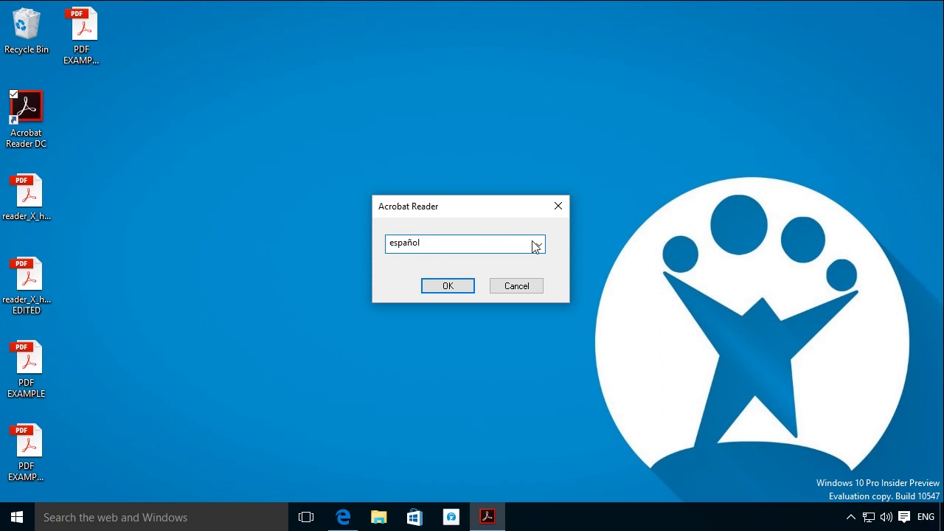